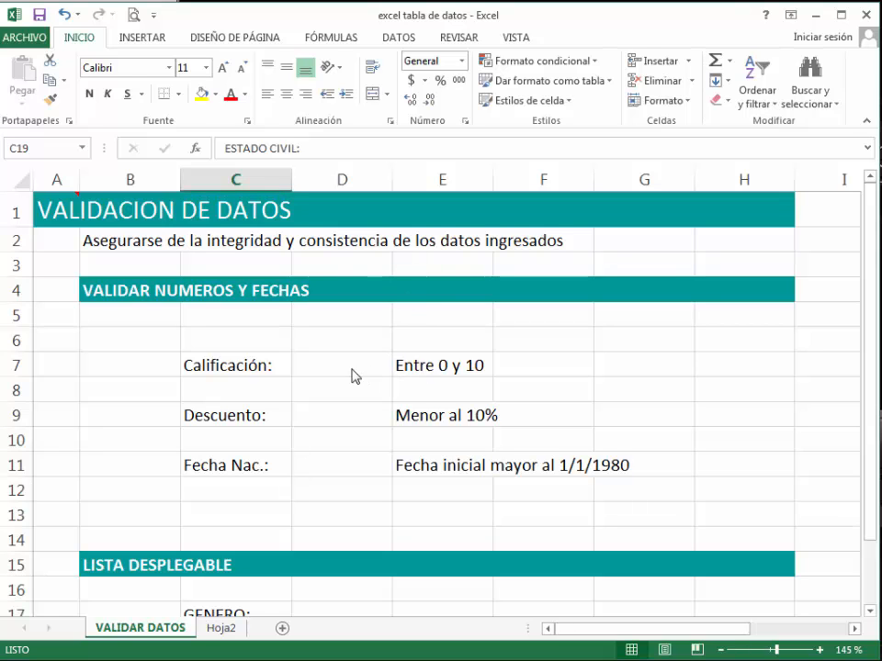
Start a data validation rule for the Calificación cell D7 that allows Decimal values.
key(F2)
click(357, 304)
scroll(360, 307, up, 1)
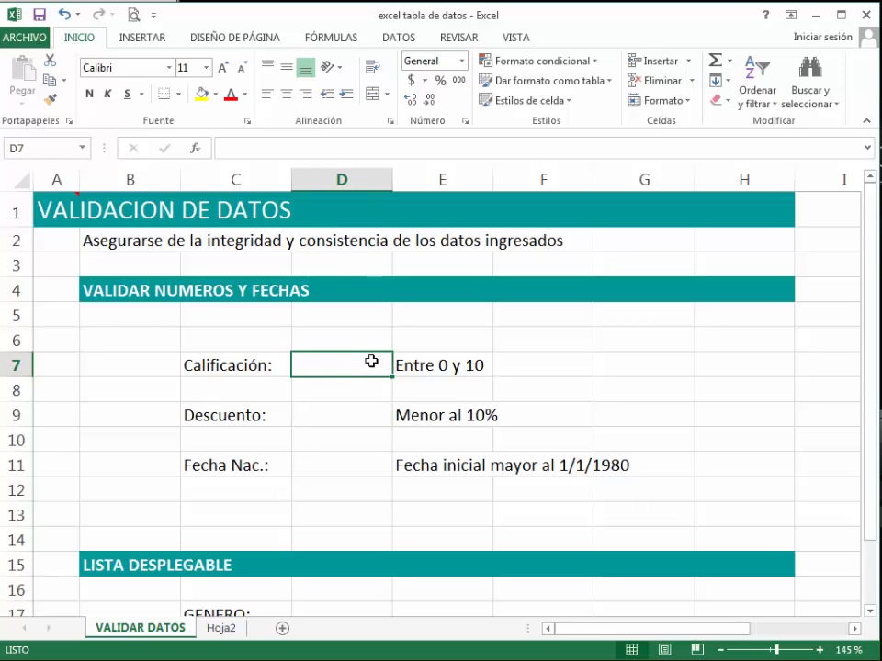
click(399, 37)
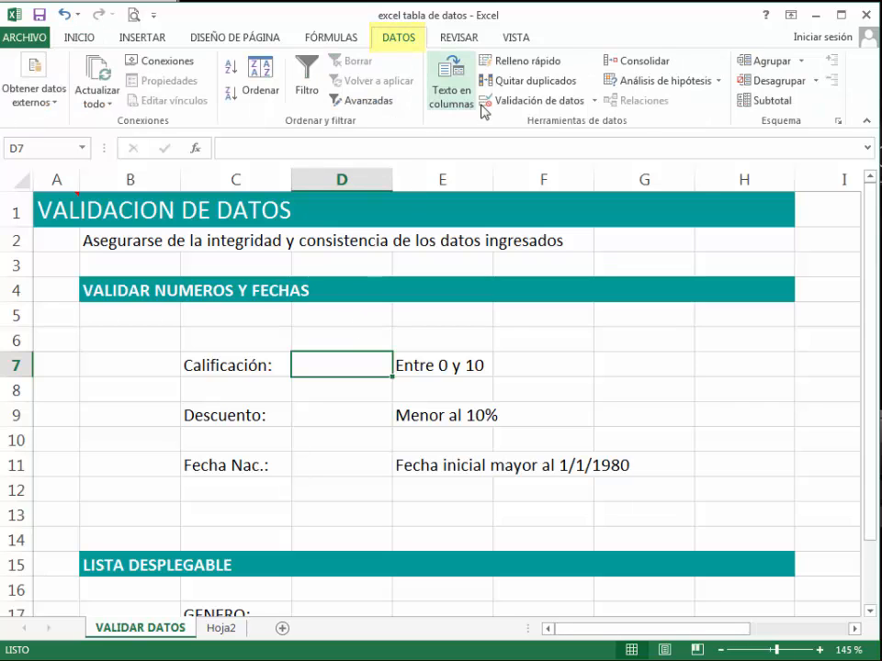
click(545, 101)
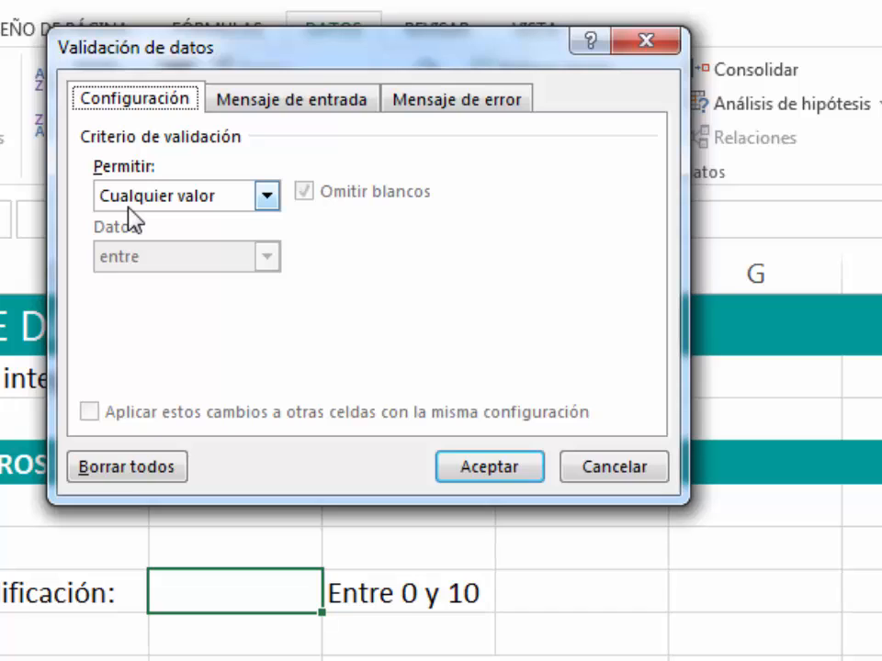
click(264, 195)
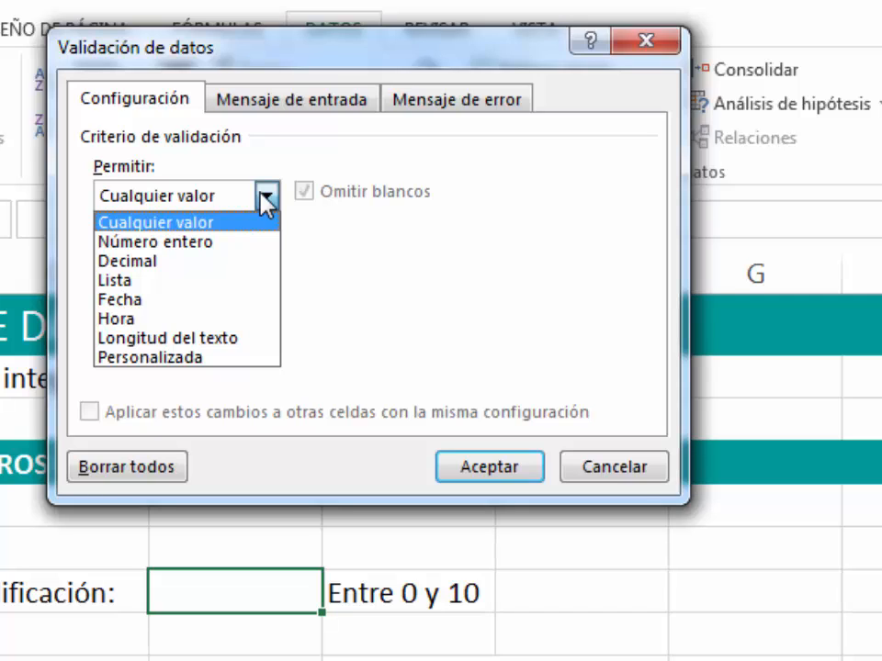
click(197, 262)
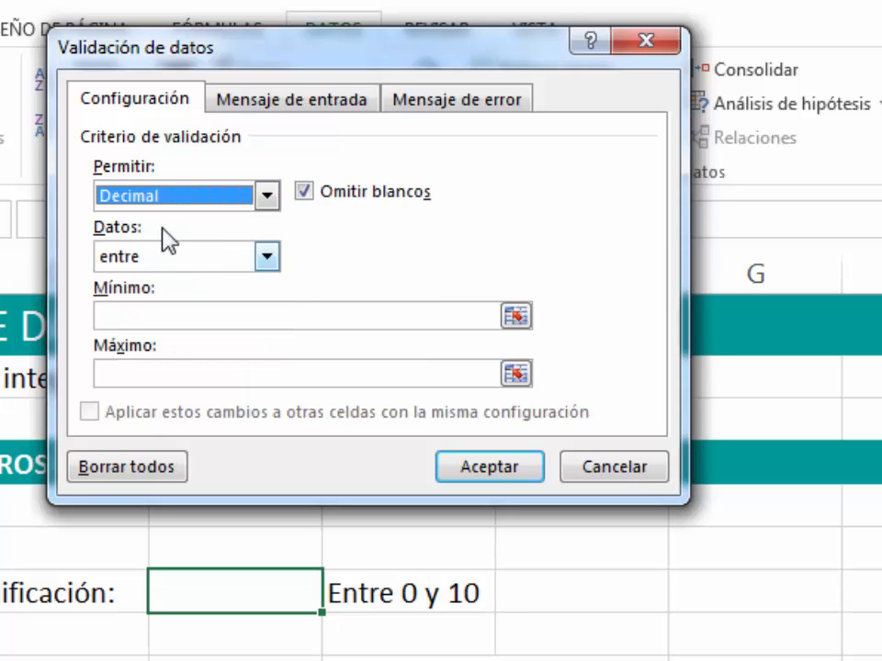
Restrict the Calificación cell's decimals to "entre" with minimum 0 and maximum 10, and apply the rule.
click(273, 259)
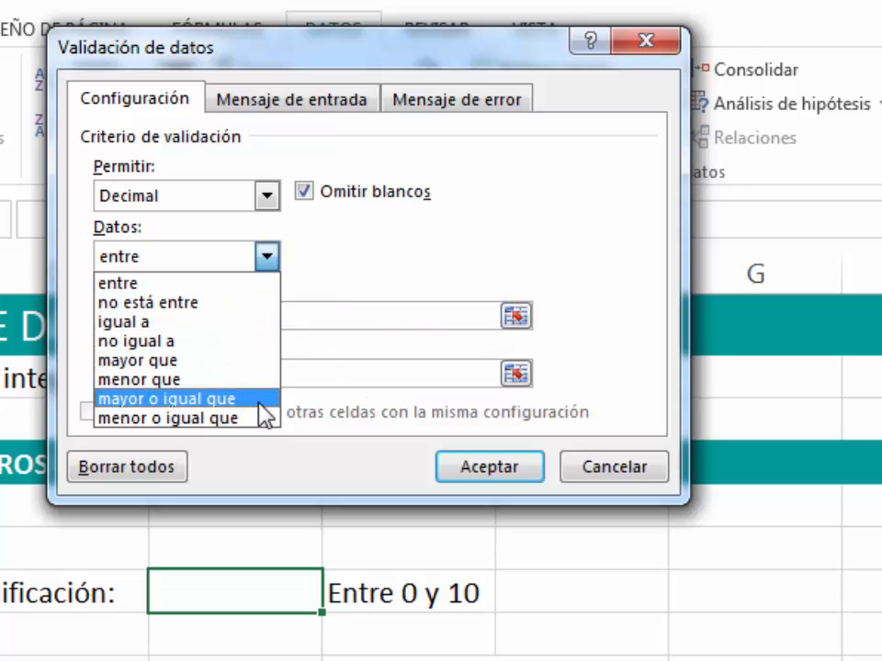
click(231, 287)
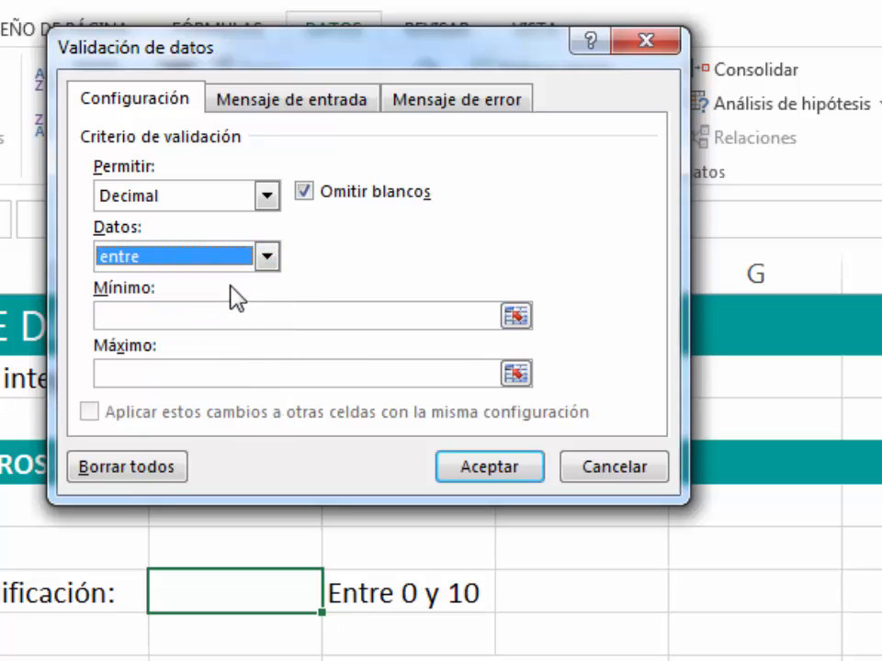
click(124, 312)
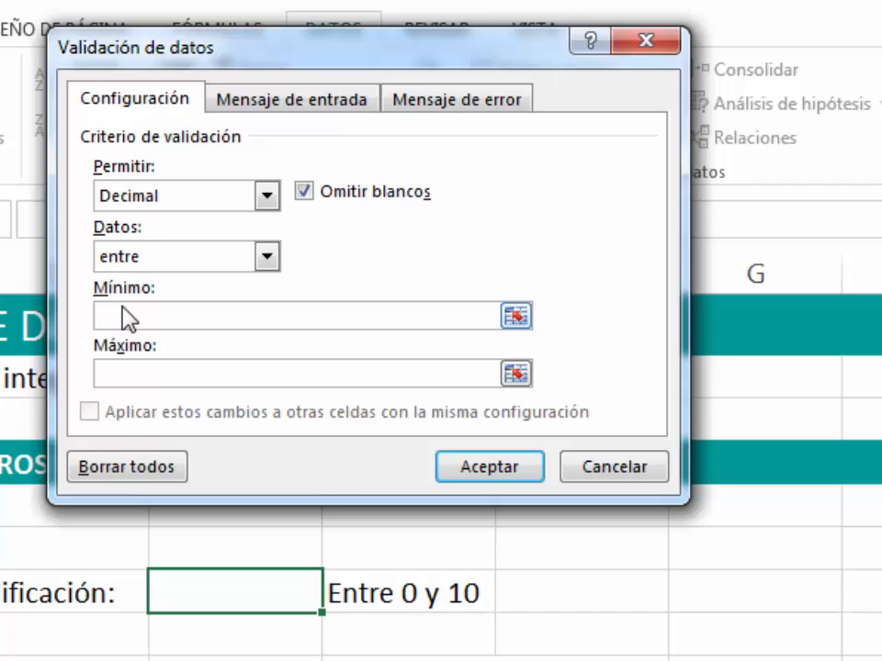
text(0)
click(126, 374)
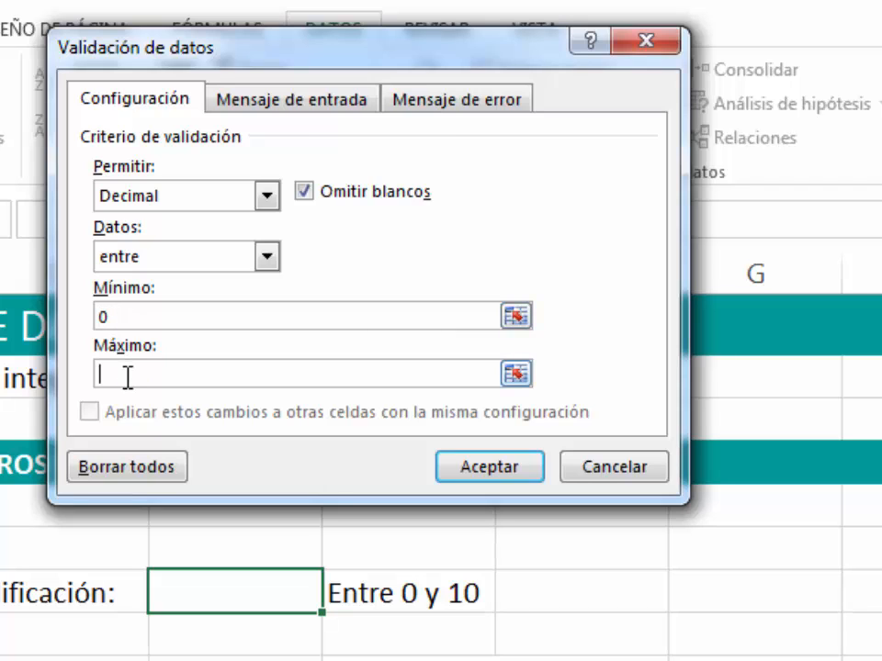
text(10)
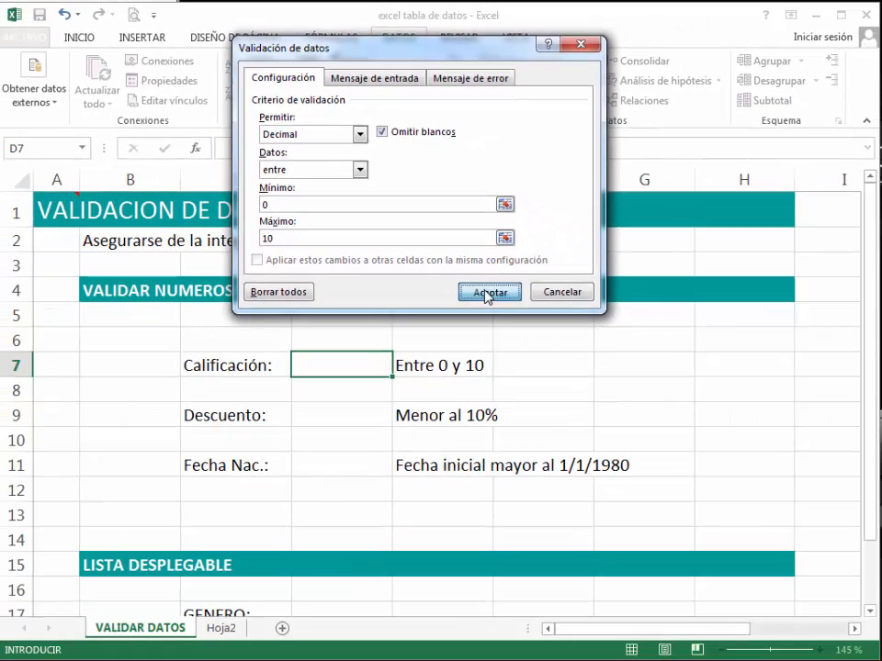
click(488, 293)
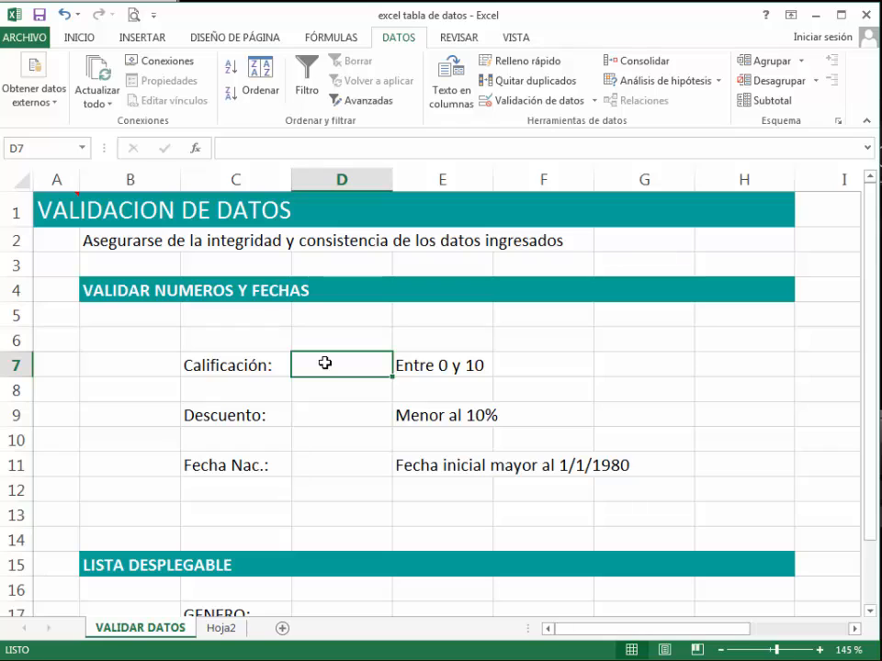
Test the Calificación validation in D7 by trying 15, then retry with 5.
text(15)
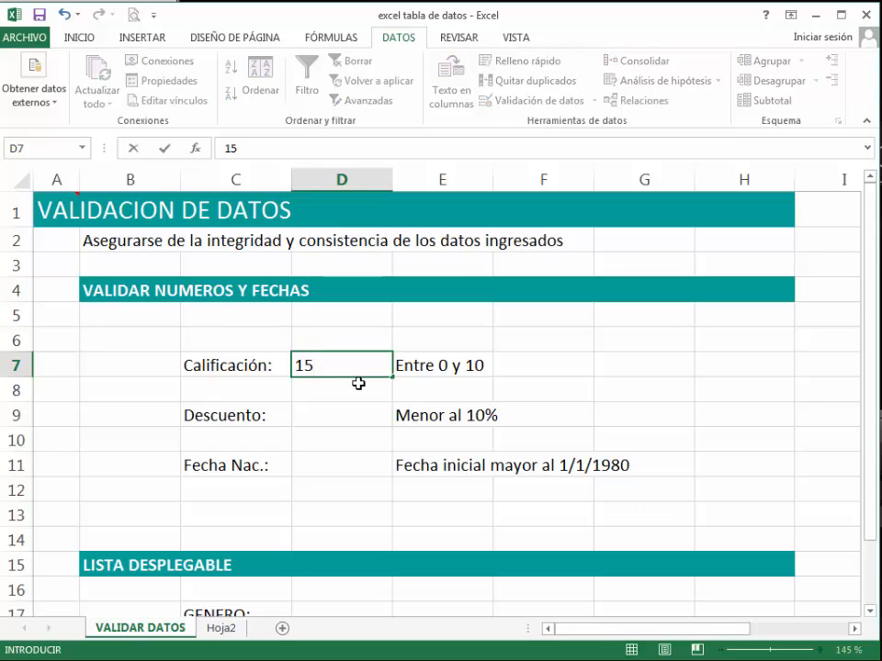
key(Return)
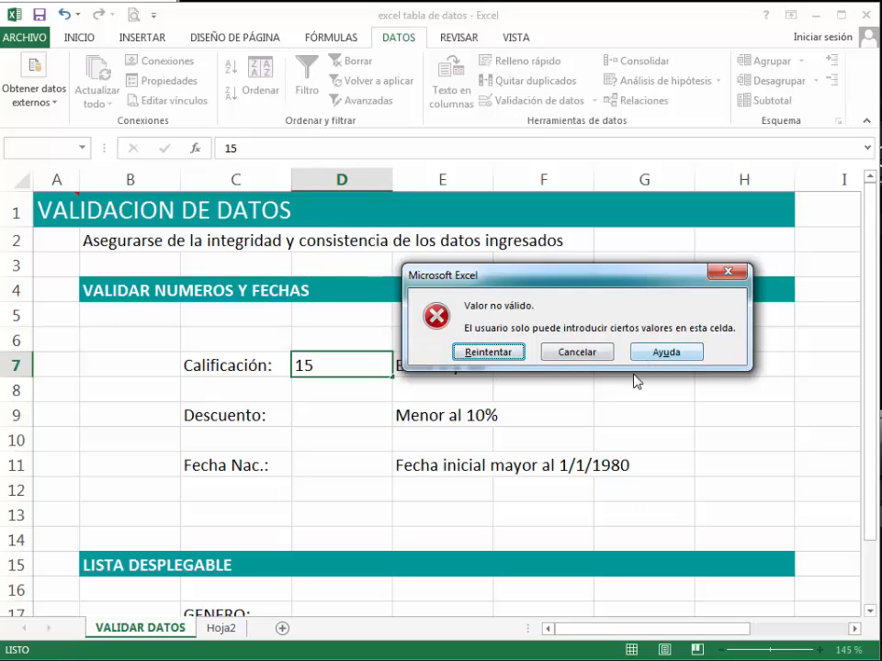
click(488, 352)
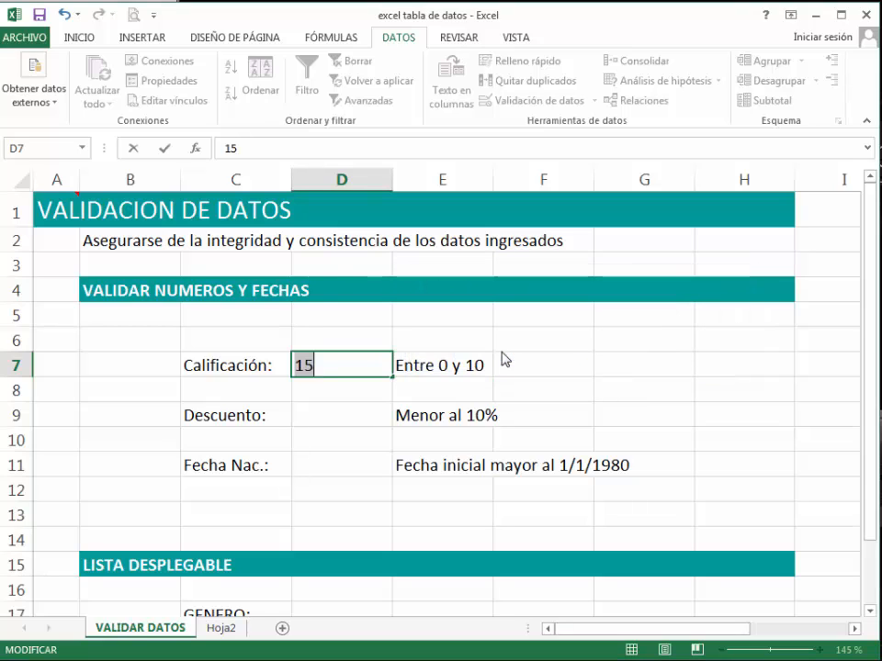
text(5)
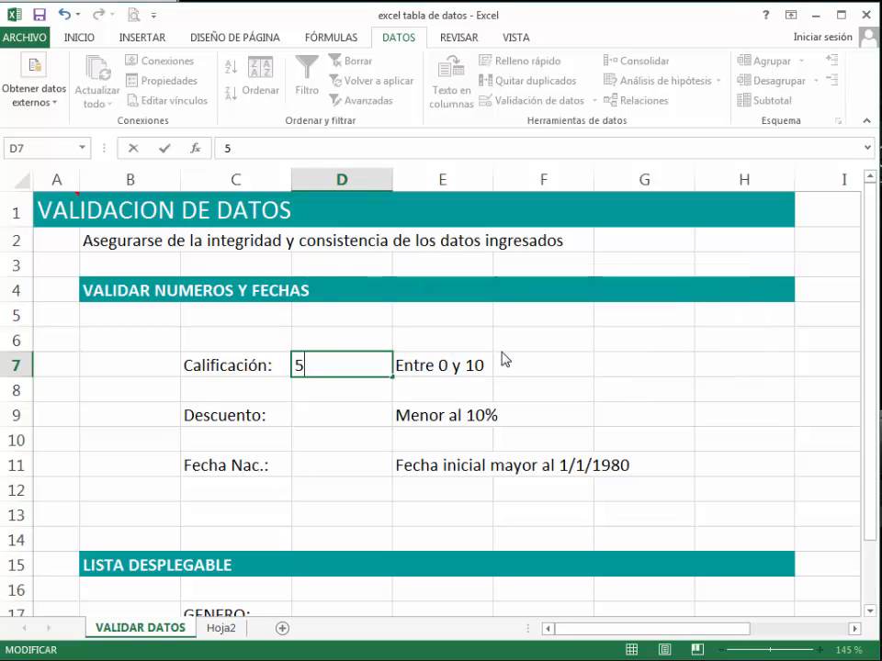
key(Return)
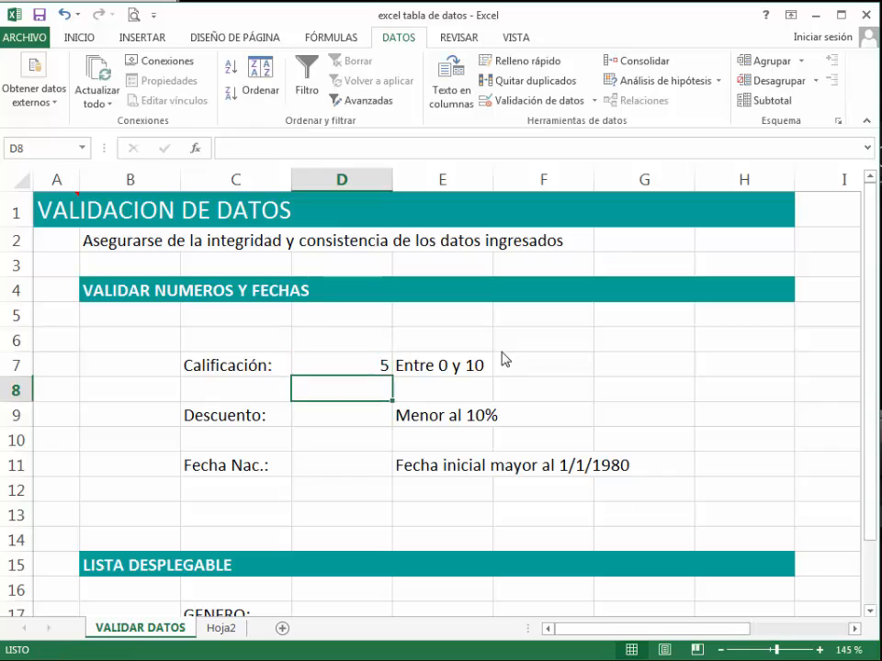
Try a negative grade of -3 in the Calificación cell D7.
key(Up)
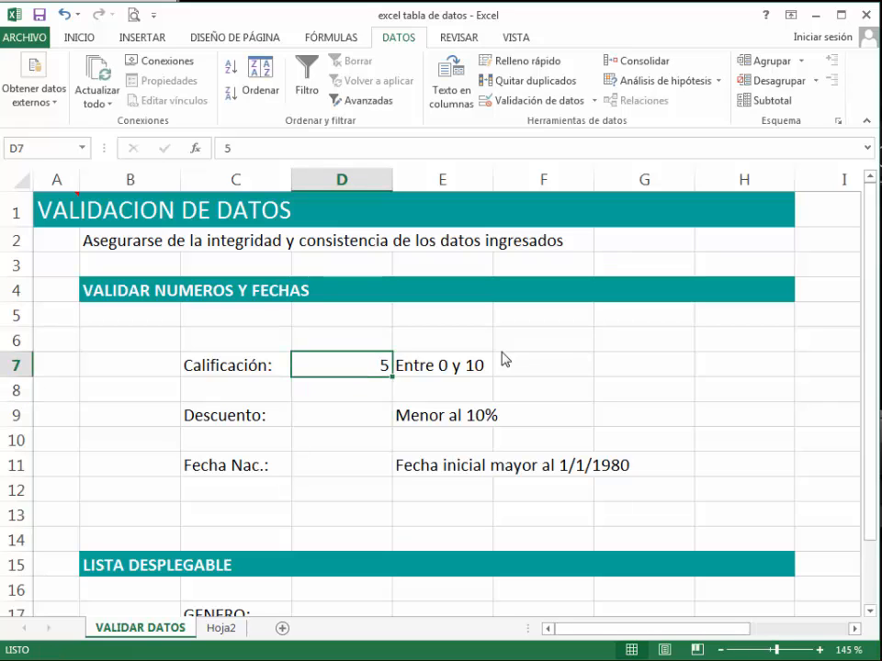
text(-)
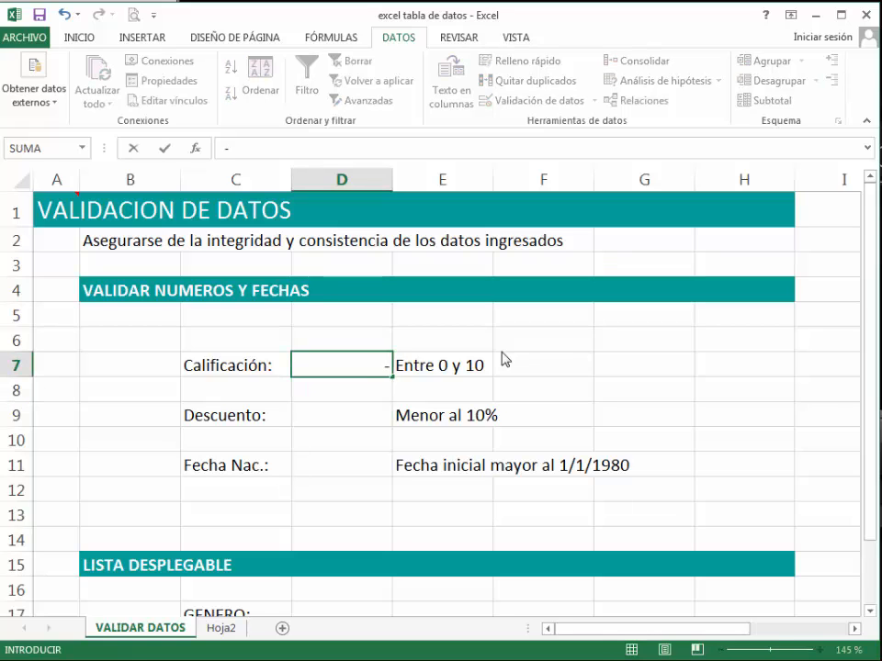
text(3)
key(Return)
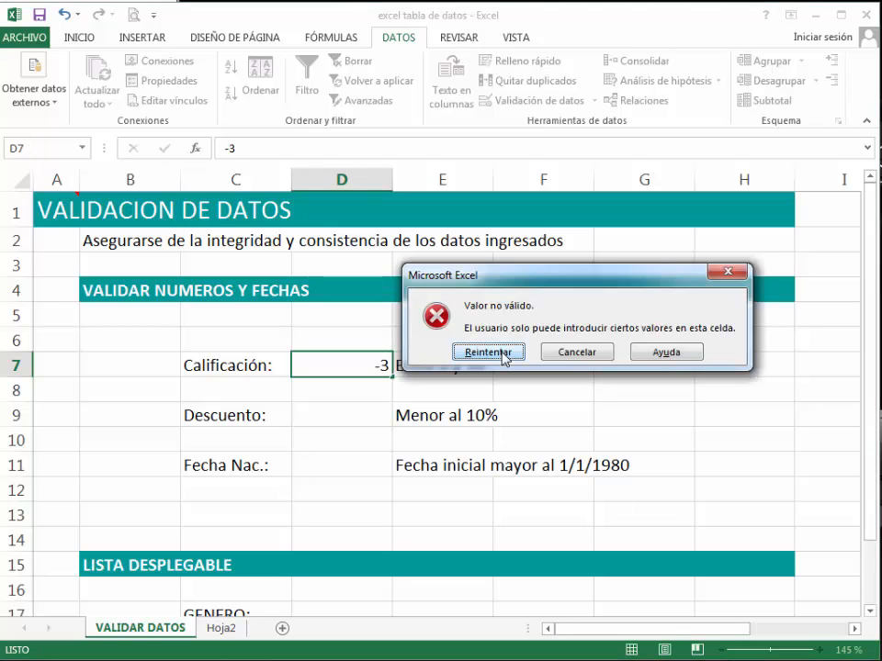
click(488, 352)
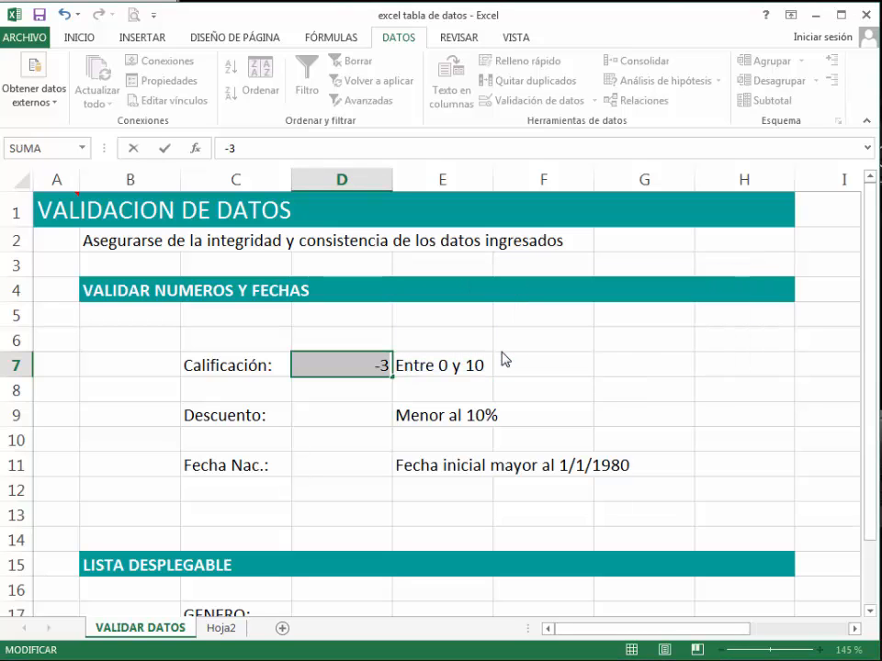
Try 11 in the Calificación cell D7, then enter 7,5 in its place.
text(11)
key(Return)
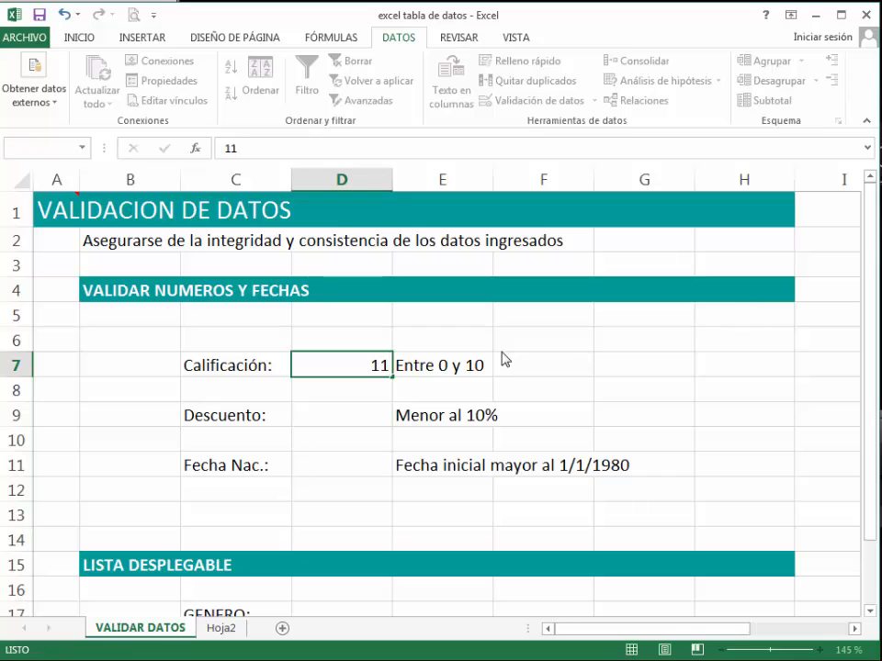
click(503, 358)
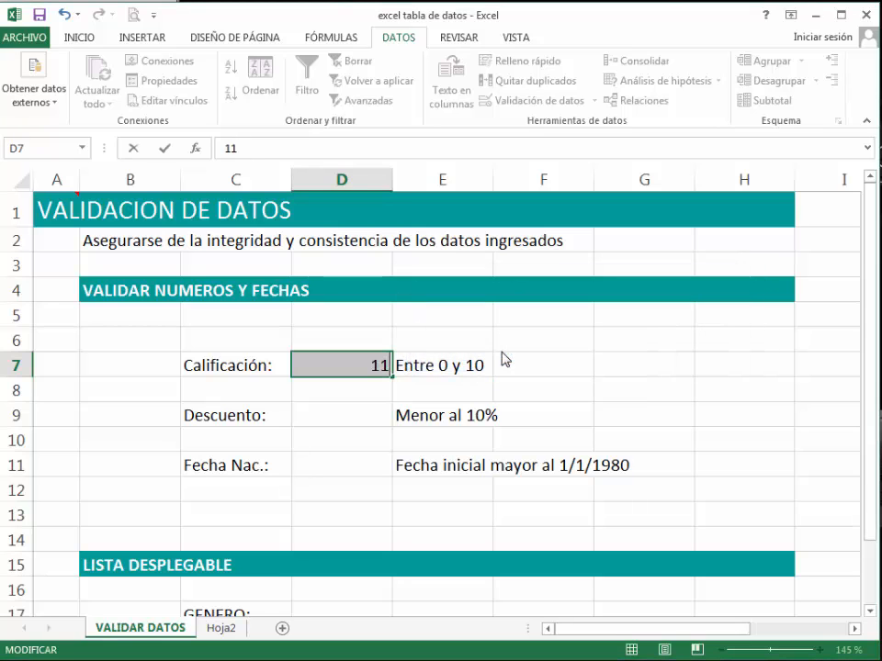
text(7,5)
key(Return)
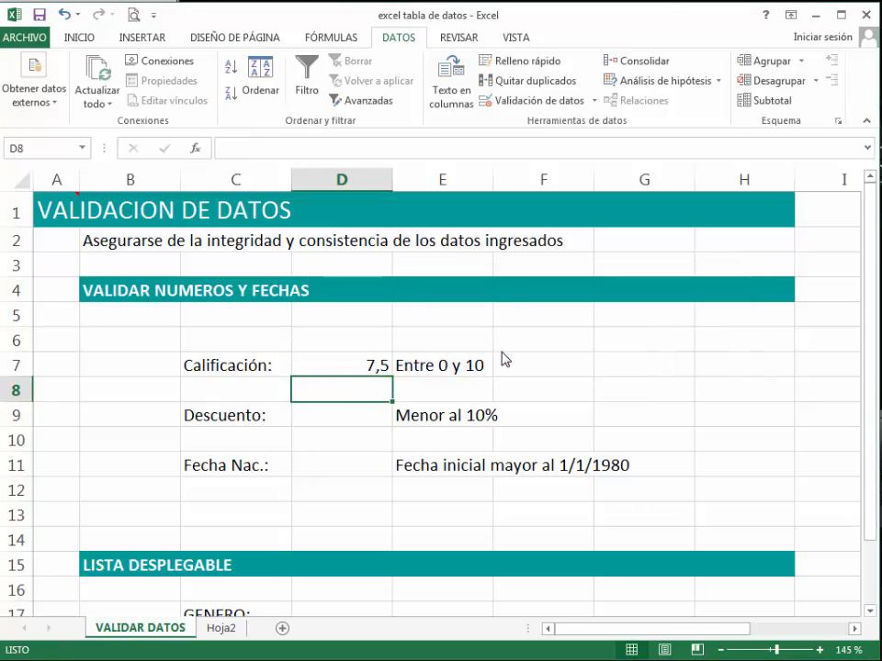
Start a data validation rule for the Descuento cell D9 that allows Decimal values.
click(325, 413)
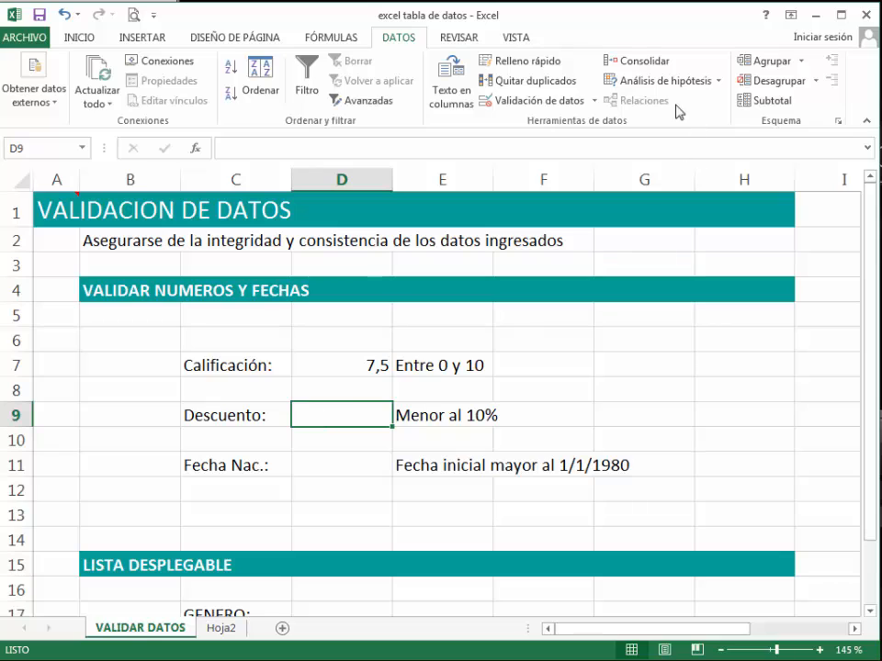
click(596, 100)
click(343, 418)
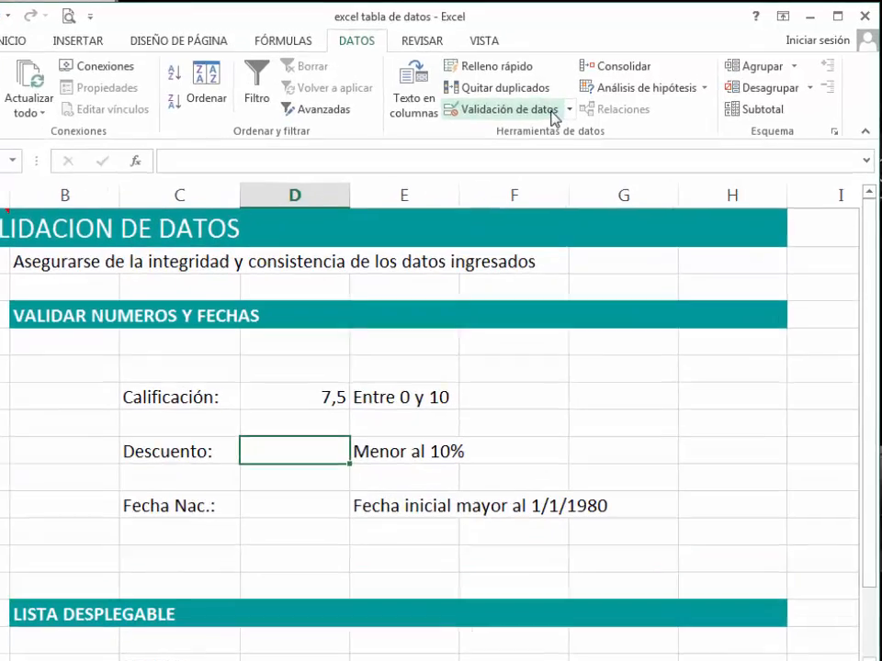
click(569, 102)
click(256, 162)
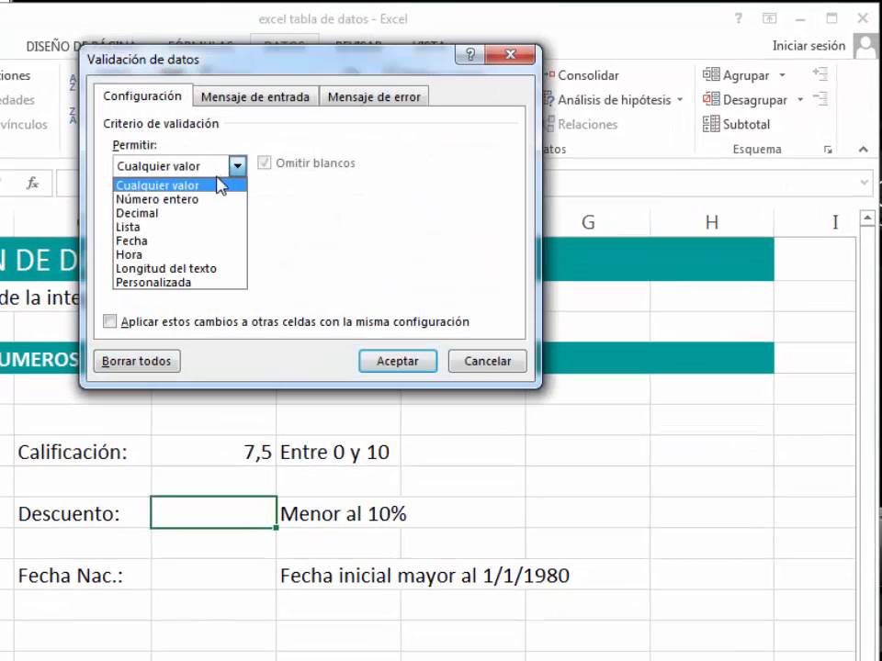
click(184, 213)
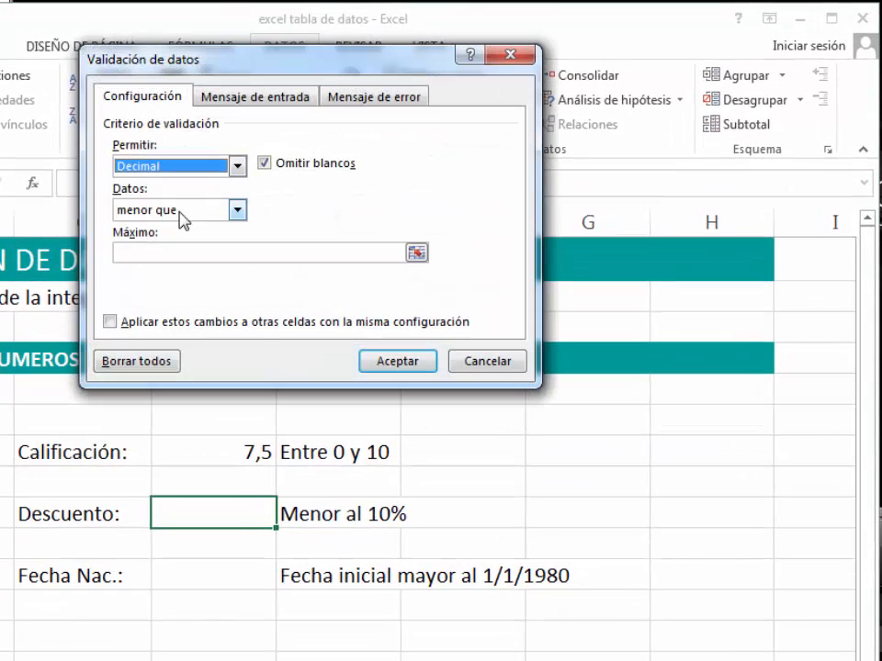
Restrict the Descuento cell's decimals to "menor que" with maximum 0,1, and apply the rule.
click(202, 210)
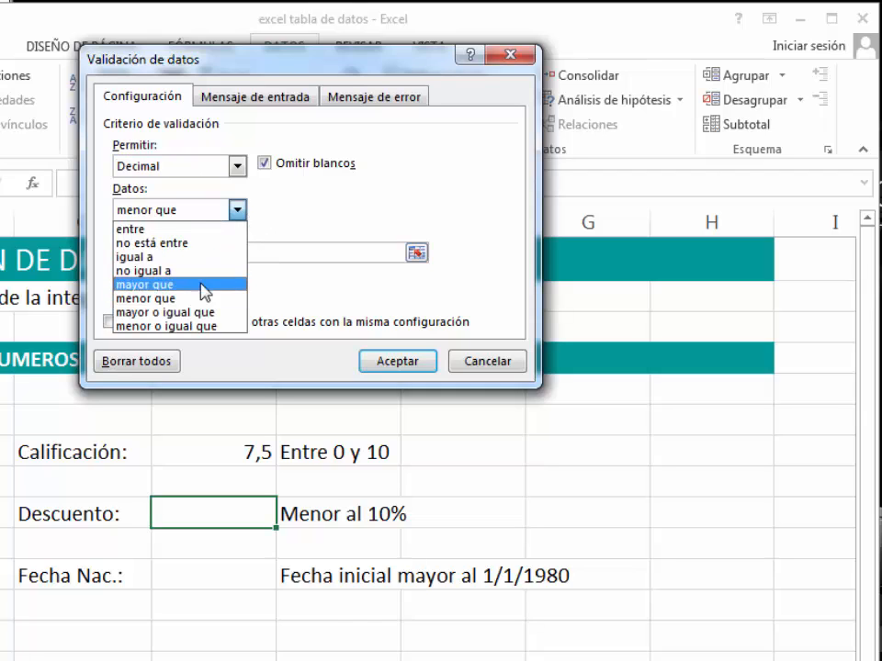
click(204, 299)
click(161, 257)
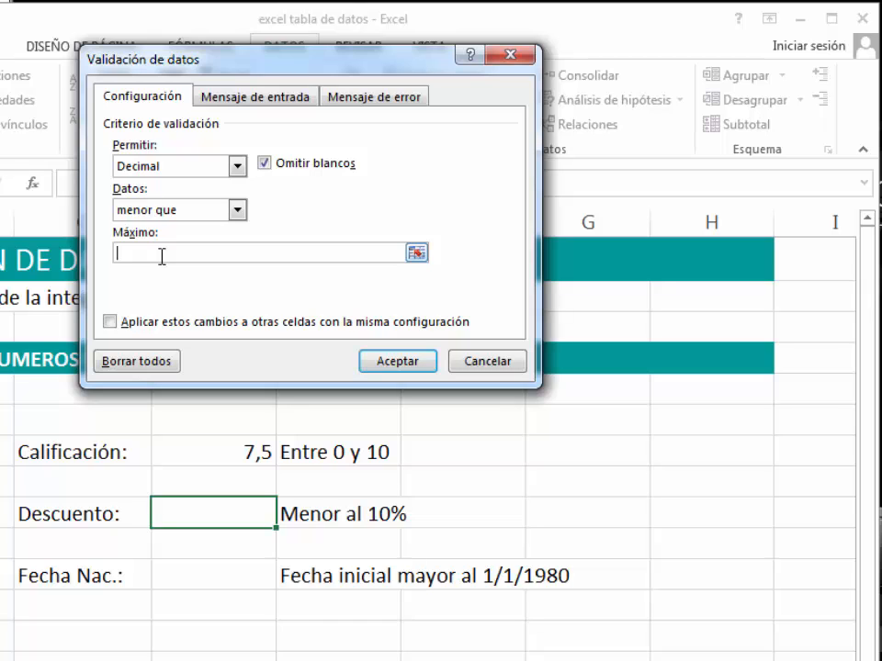
text(0,1)
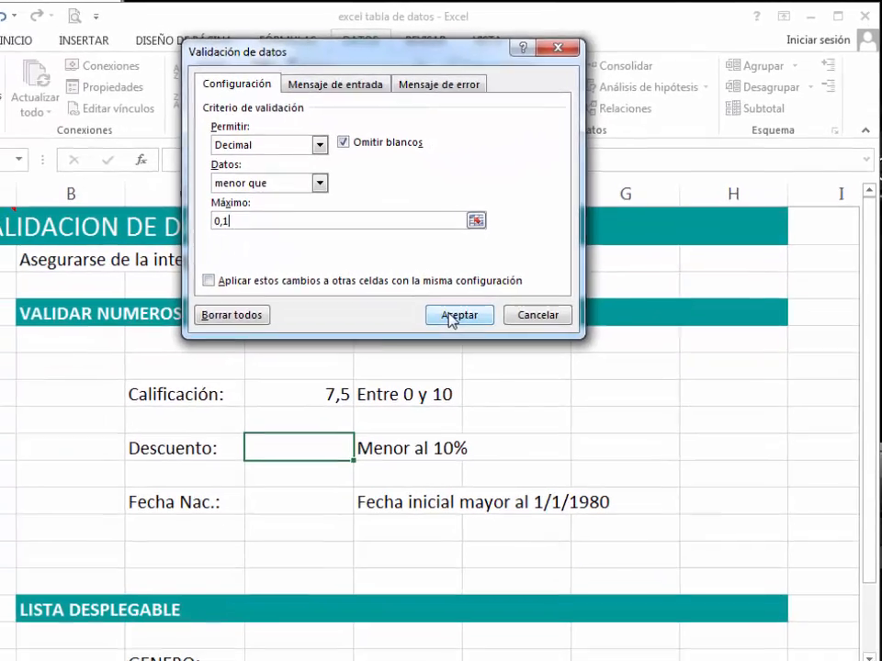
click(397, 361)
Enter 8% in the Descuento cell D9, then replace it with 9%.
text(8)
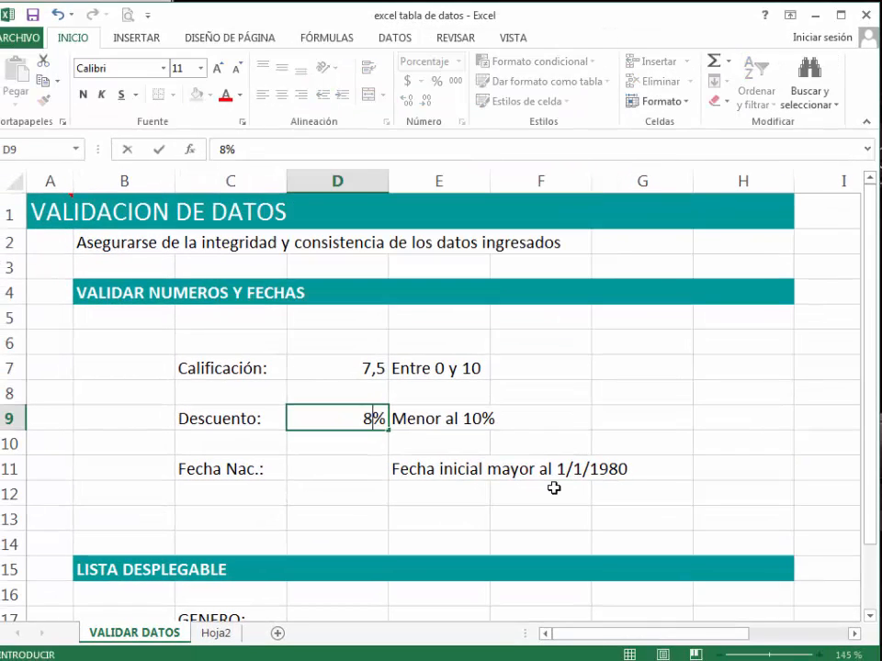
key(Return)
key(Up)
text(9)
key(Return)
Try to set the Descuento in D9 to 10%, then cancel the entry.
key(Up)
text(10)
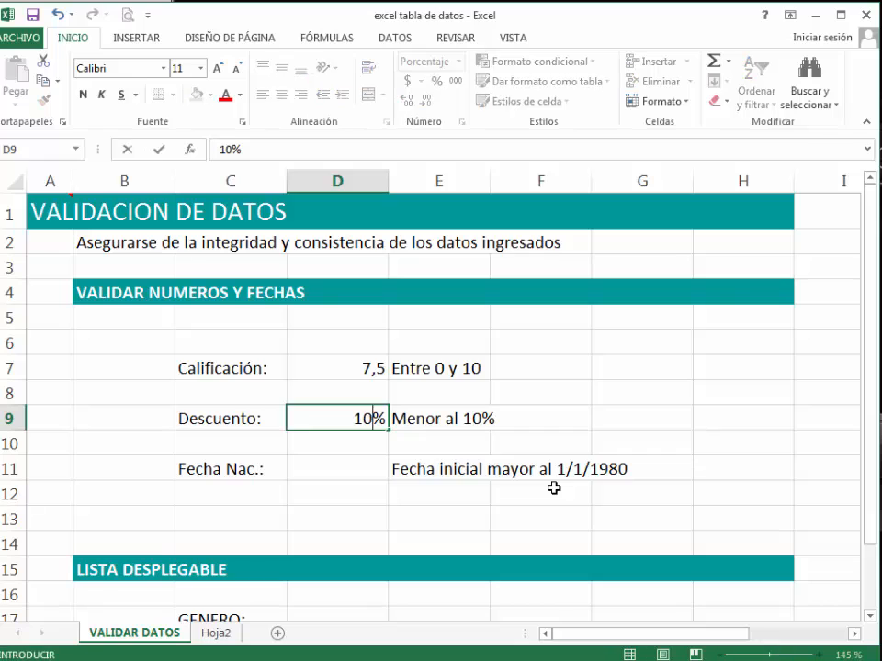
key(Return)
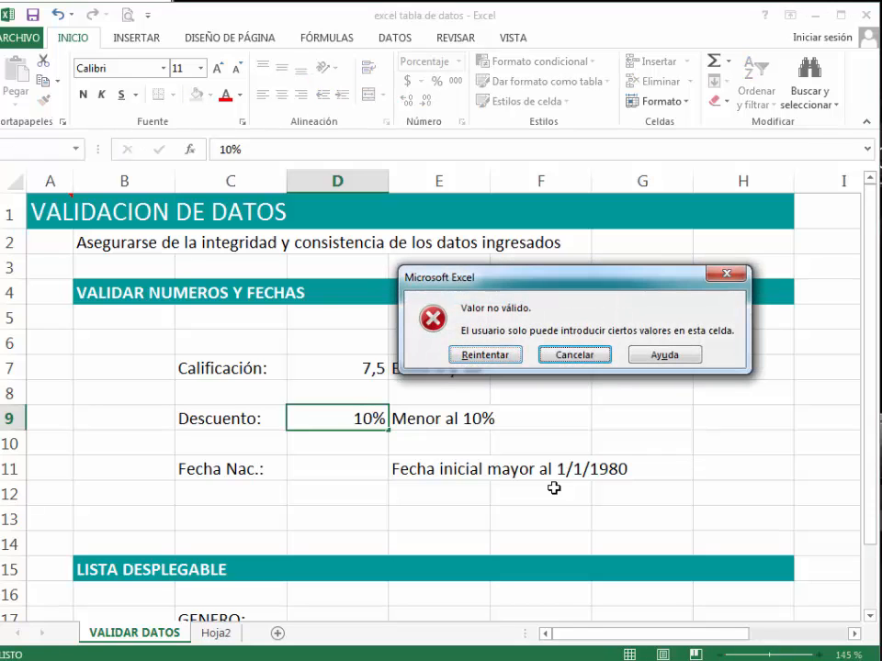
key(Escape)
Start a data validation rule for the Fecha Nac. cell D11 that allows Fecha values.
click(374, 471)
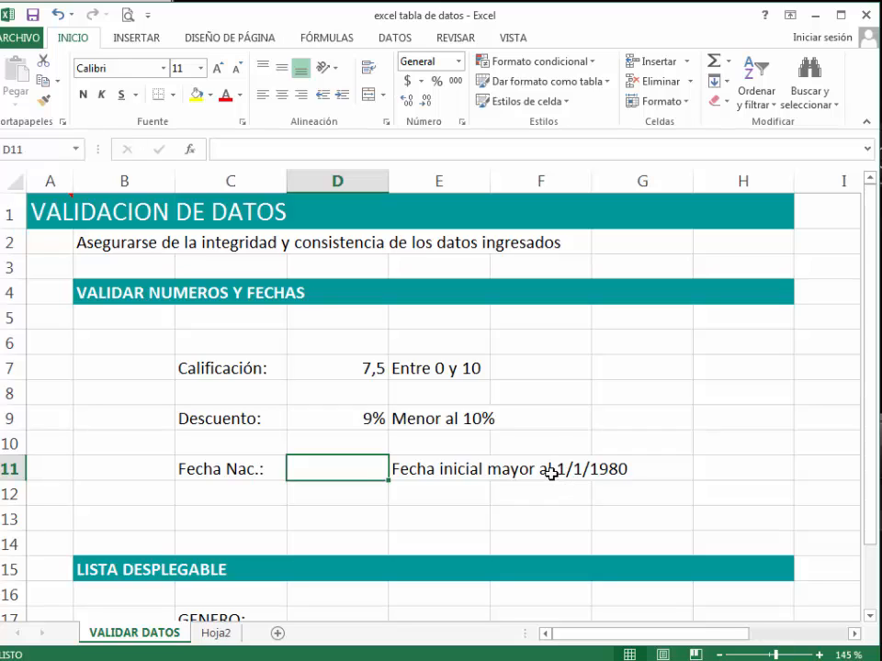
click(392, 39)
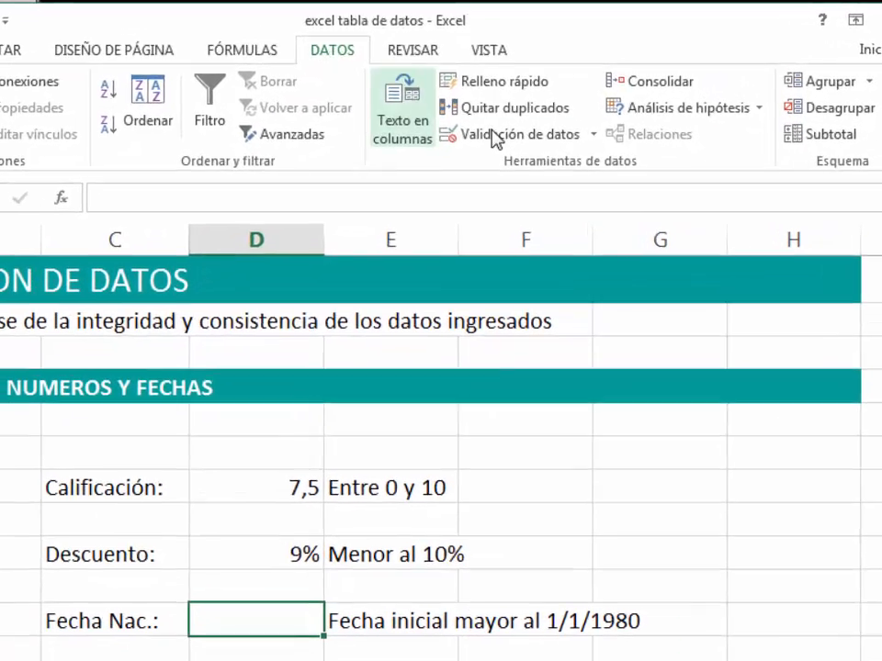
click(508, 117)
click(320, 155)
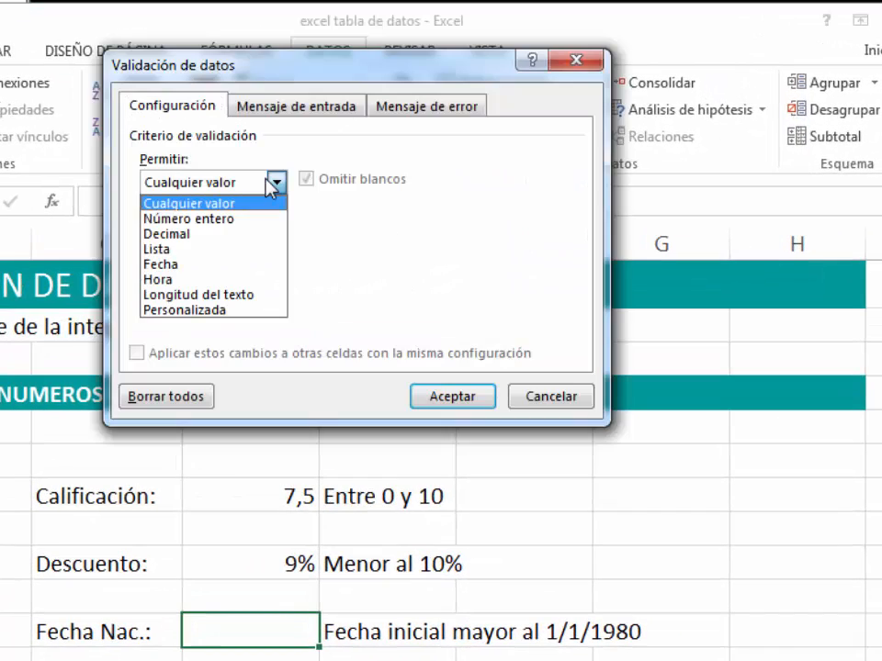
click(200, 267)
Restrict the Fecha Nac. cell's dates to "mayor o igual que" with start date 1/1/1980, and apply the rule.
click(277, 231)
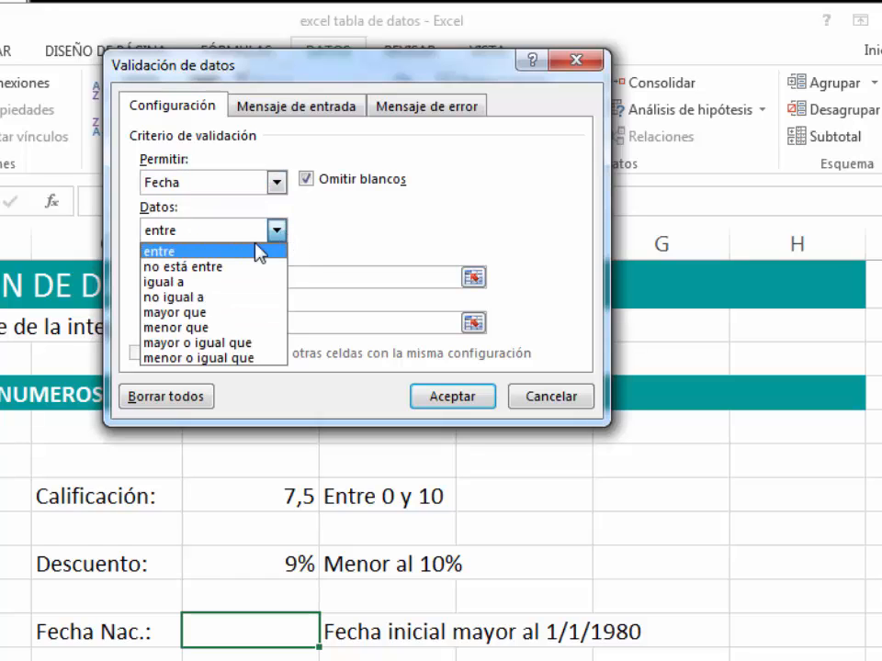
click(245, 346)
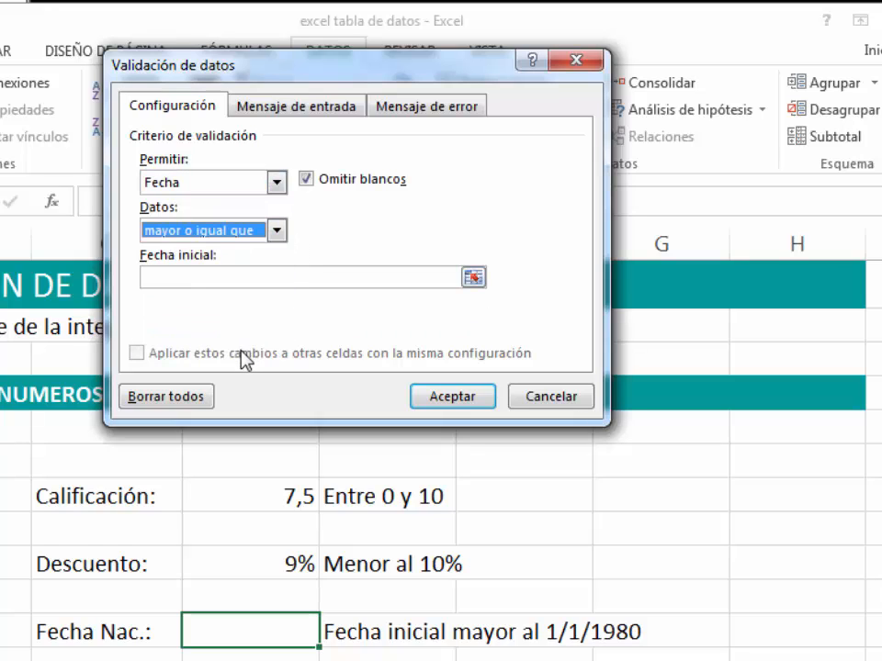
key(Tab)
text(1/)
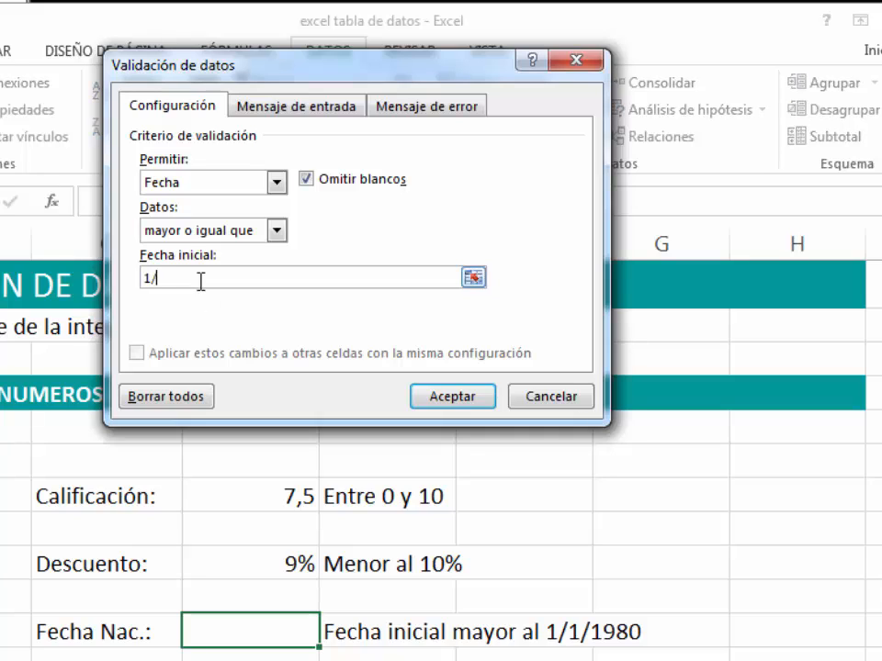
text(1/1980)
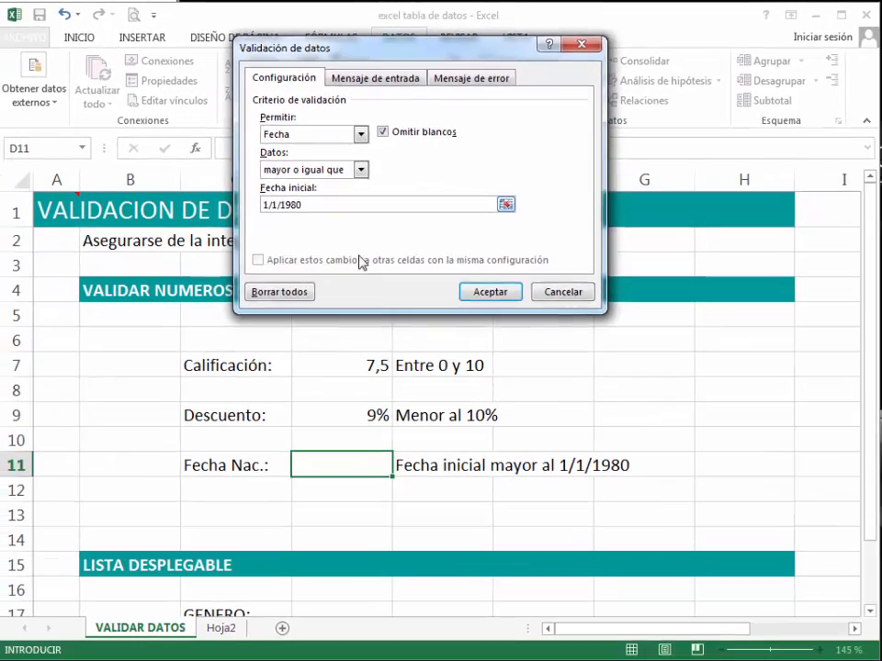
key(Return)
Enter the rule's start date as the birth date in D11, then replace it with a more recent date.
text(1/1)
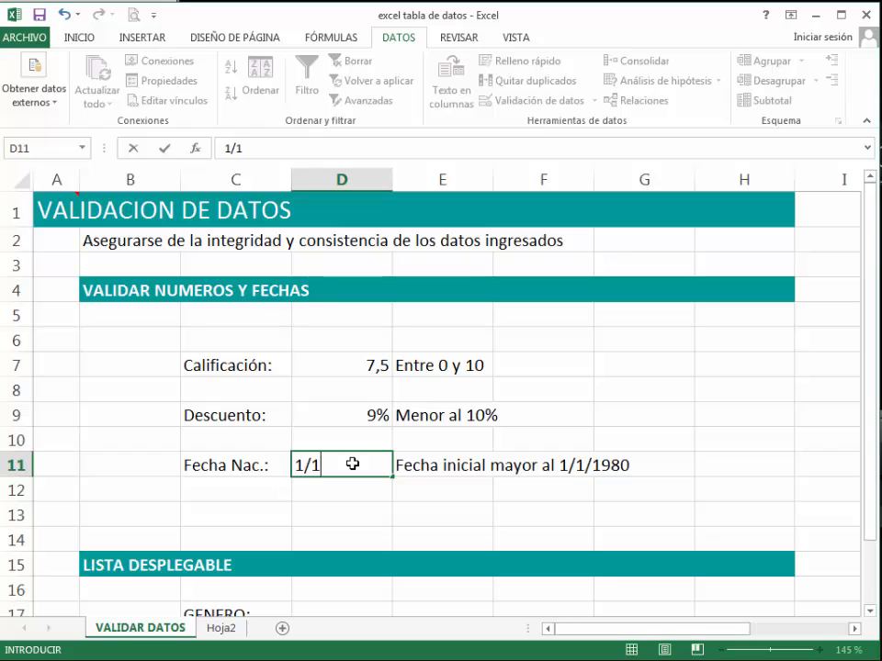
text(/1980)
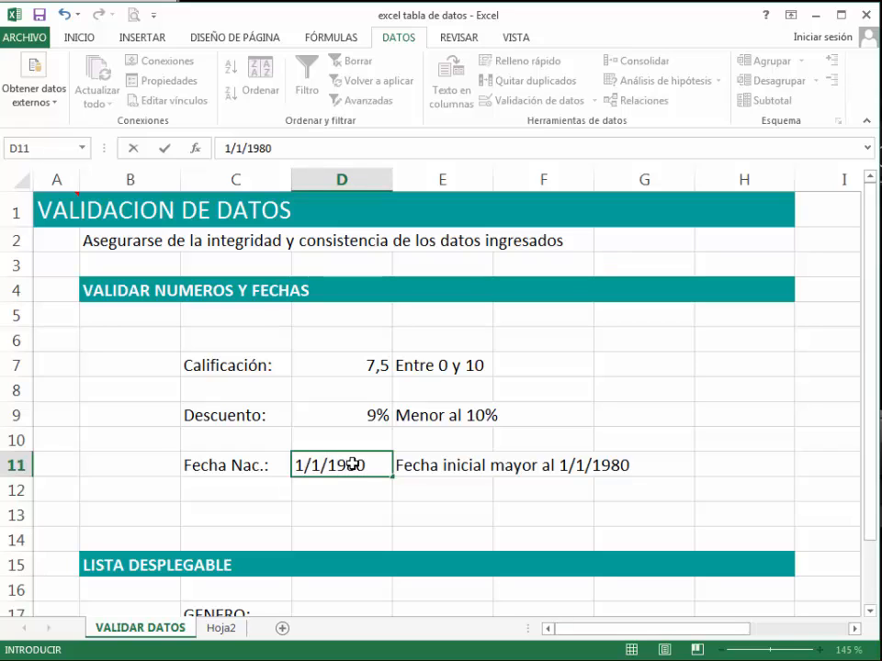
key(Return)
click(374, 467)
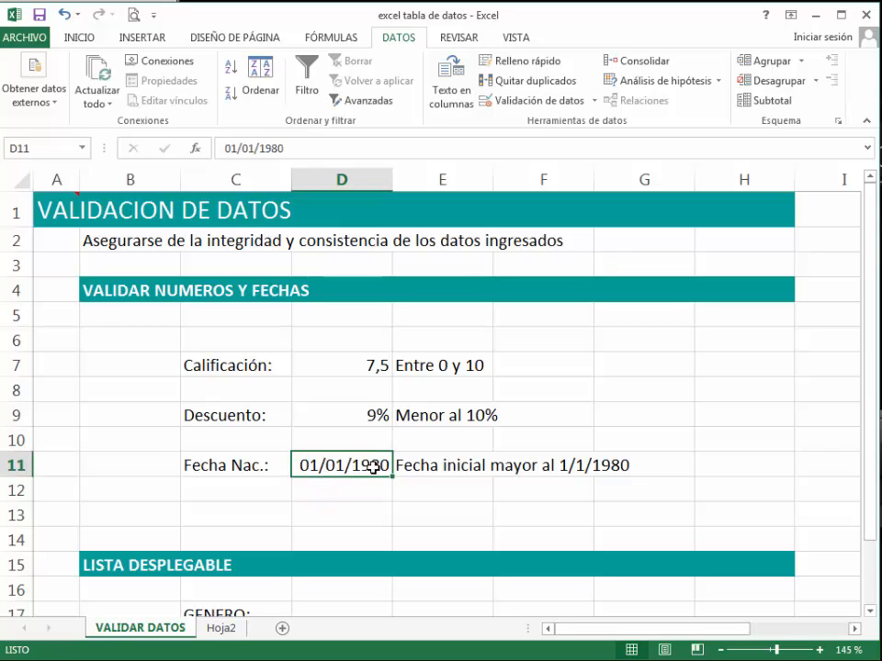
text(5/08/2)
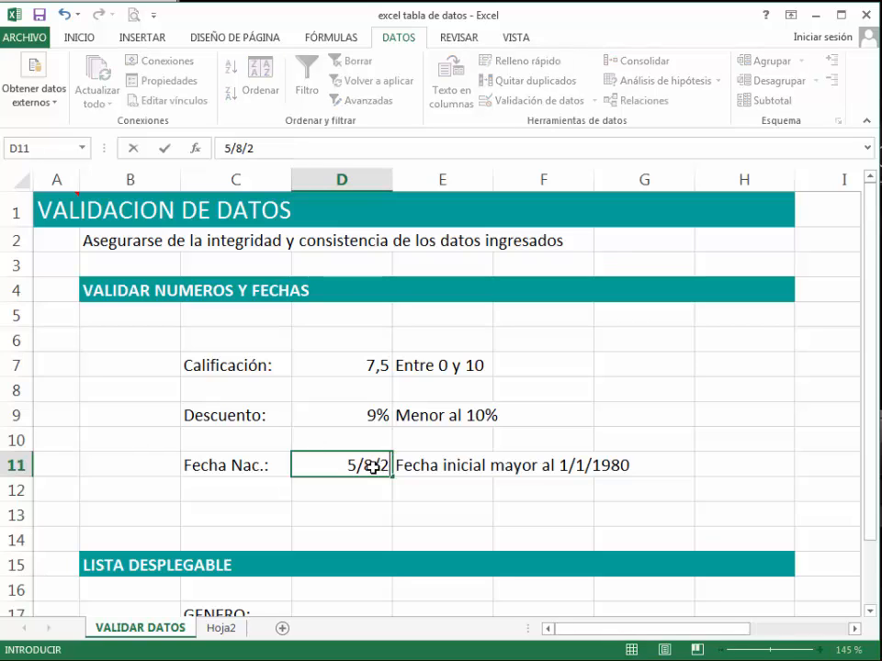
text(016)
key(Return)
Try to set the birth date in D11 to a date before the rule's start date, then cancel the entry.
click(373, 467)
text(1/)
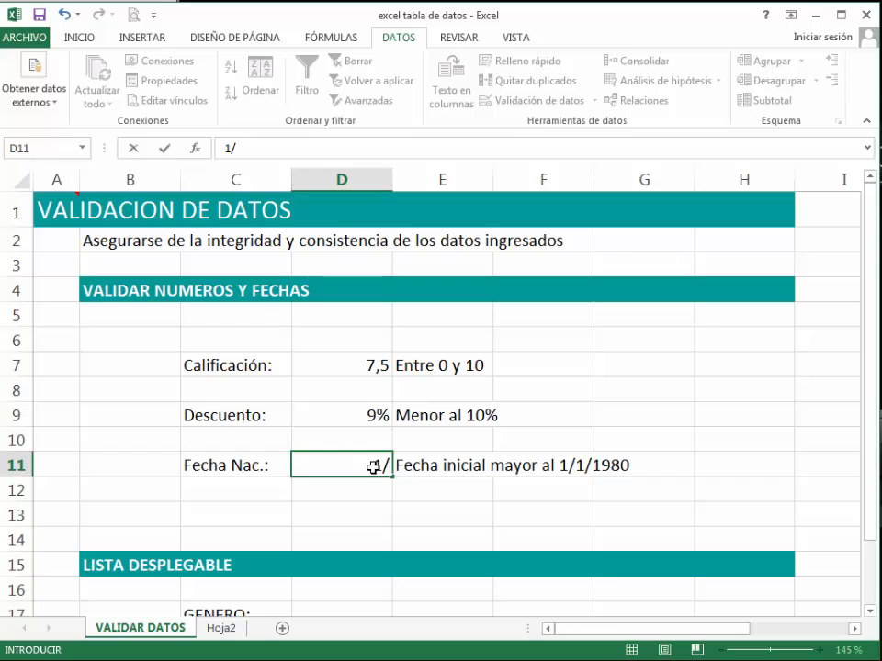
text(5/197)
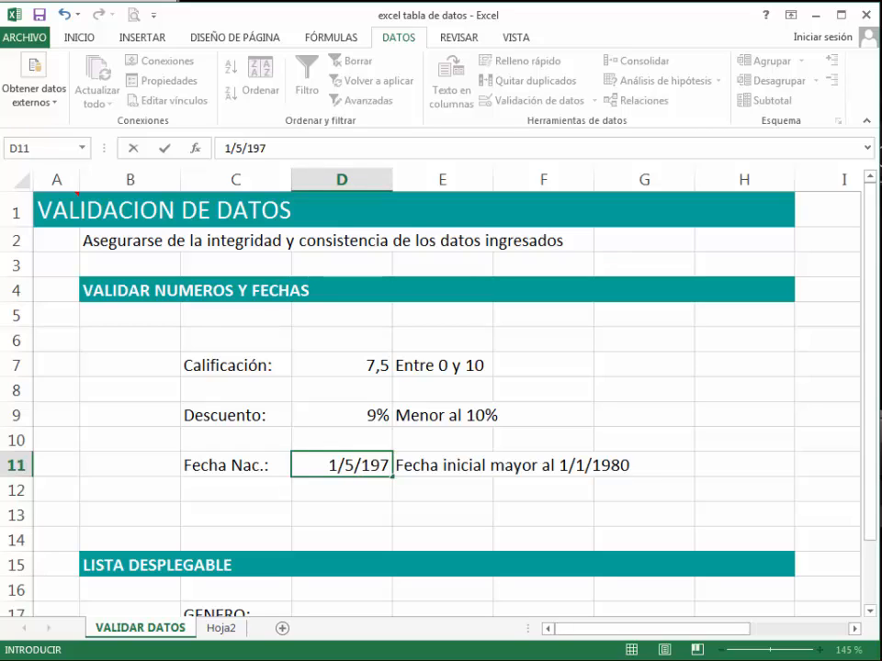
text(5)
key(Return)
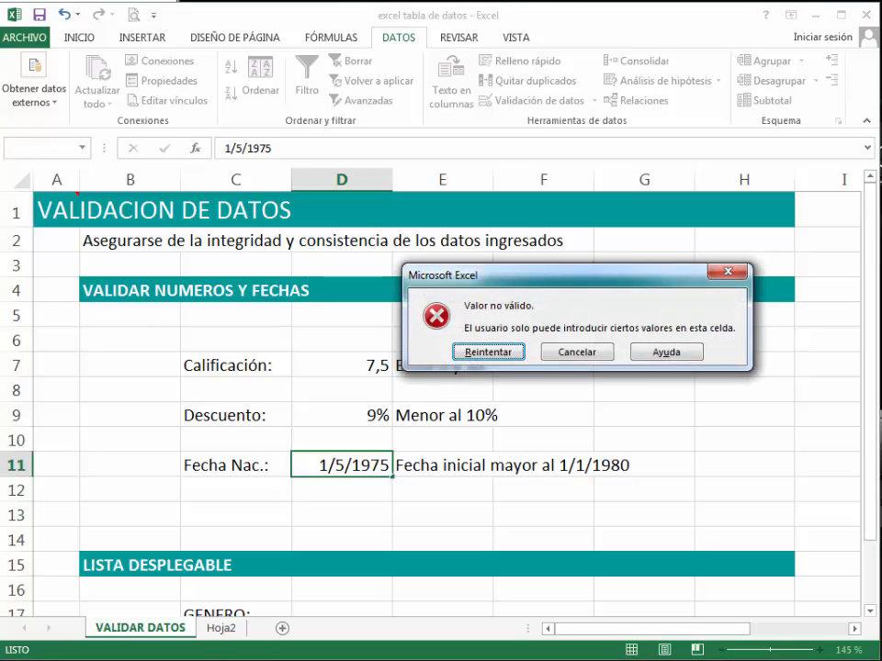
key(Escape)
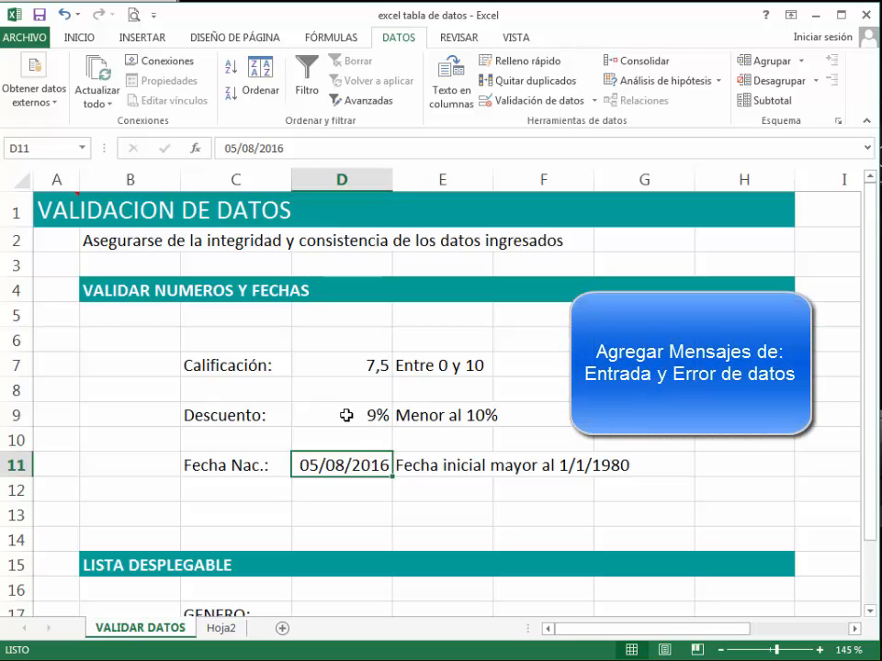
Give the Calificación cell D7 an input message titled "INGRESO DE DATOS" with the text "Escribir un valor entre 0 y 10".
click(353, 366)
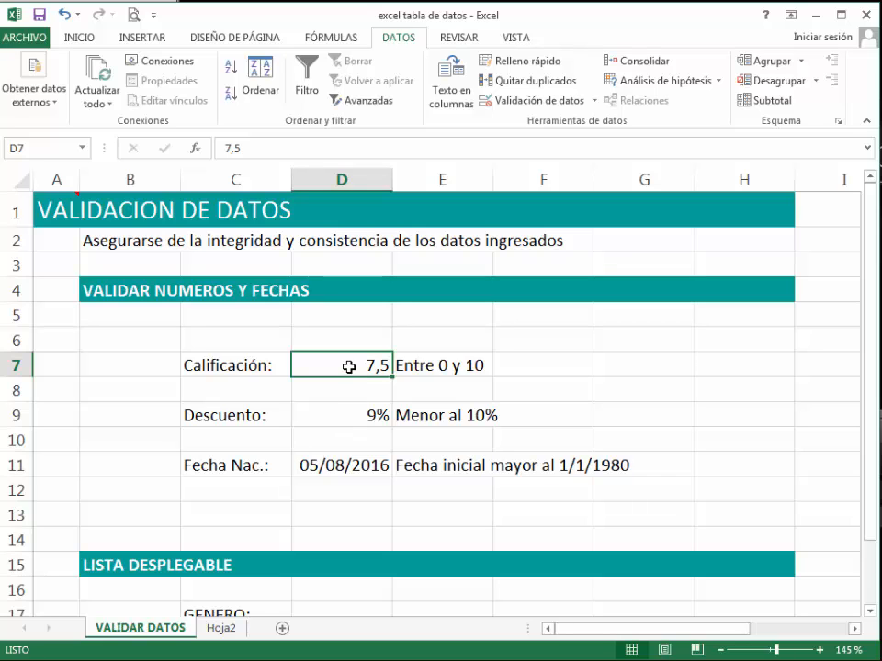
click(555, 101)
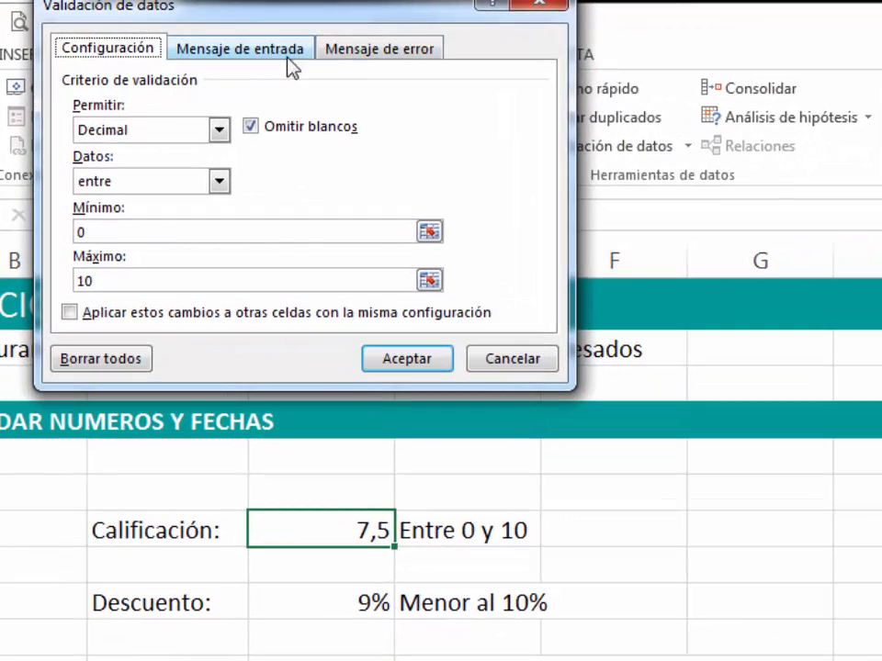
click(273, 56)
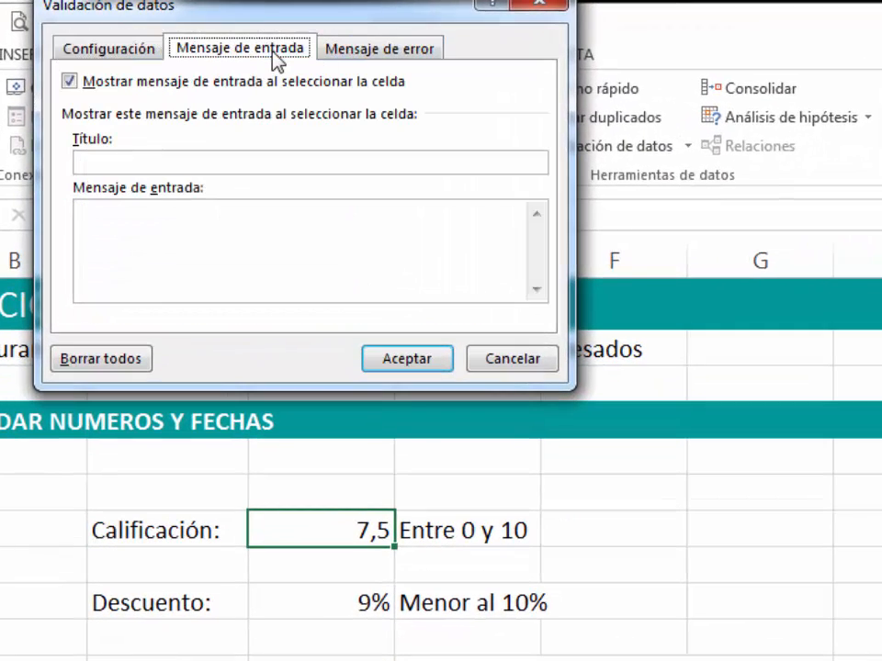
click(349, 57)
click(269, 57)
click(150, 162)
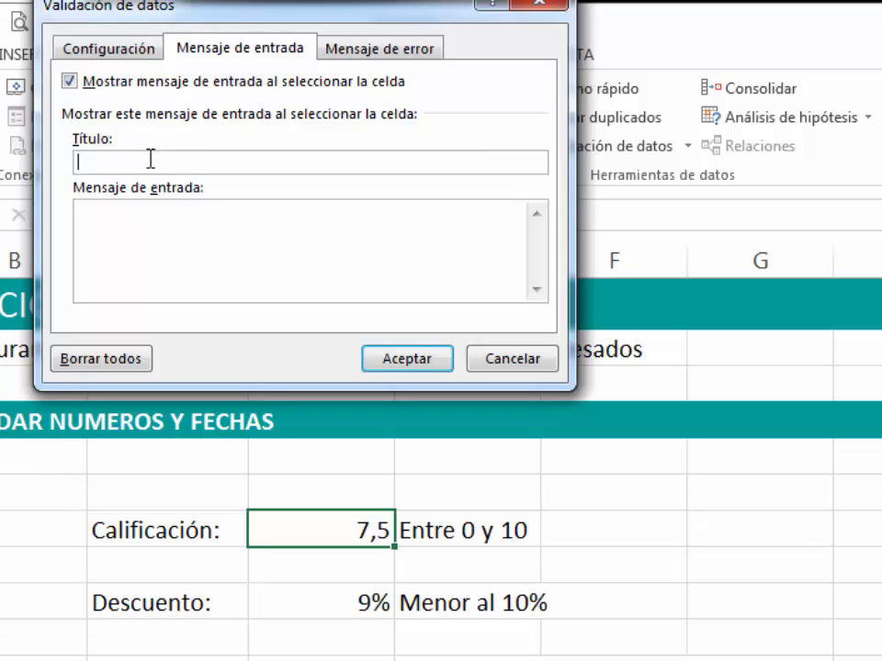
text(in)
key(BackSpace)
key(BackSpace)
text(INGRESO DE DATOS)
key(Tab)
text(Escribir un valor entre 0 y 10)
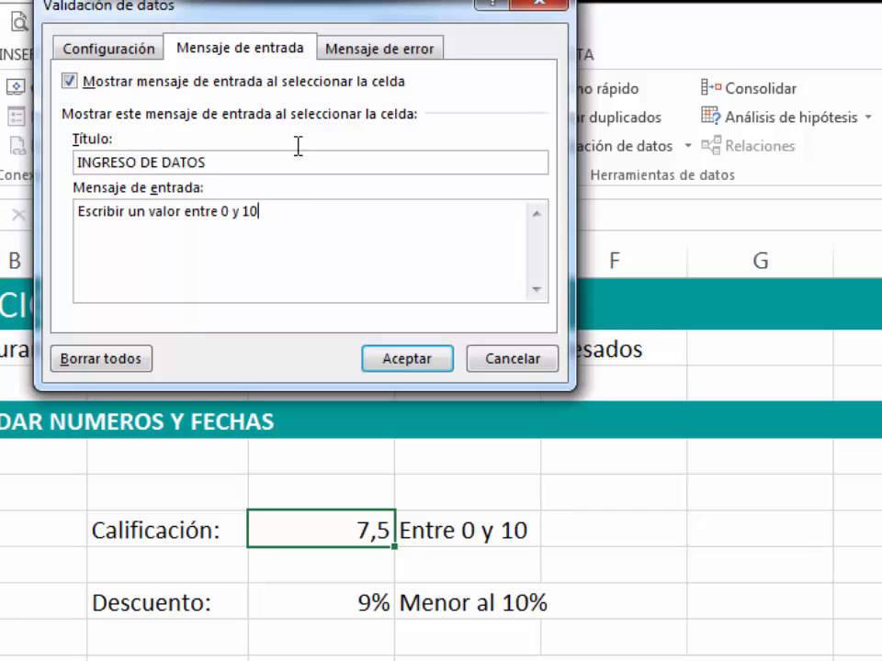
Add an error message titled "ERROR DE INGRESO" reading "Por favor, ingresar valroes entre 0 a 10", and apply the validation settings.
click(356, 50)
click(367, 163)
text(ERROR DE INGRESO)
key(Tab)
text(Por)
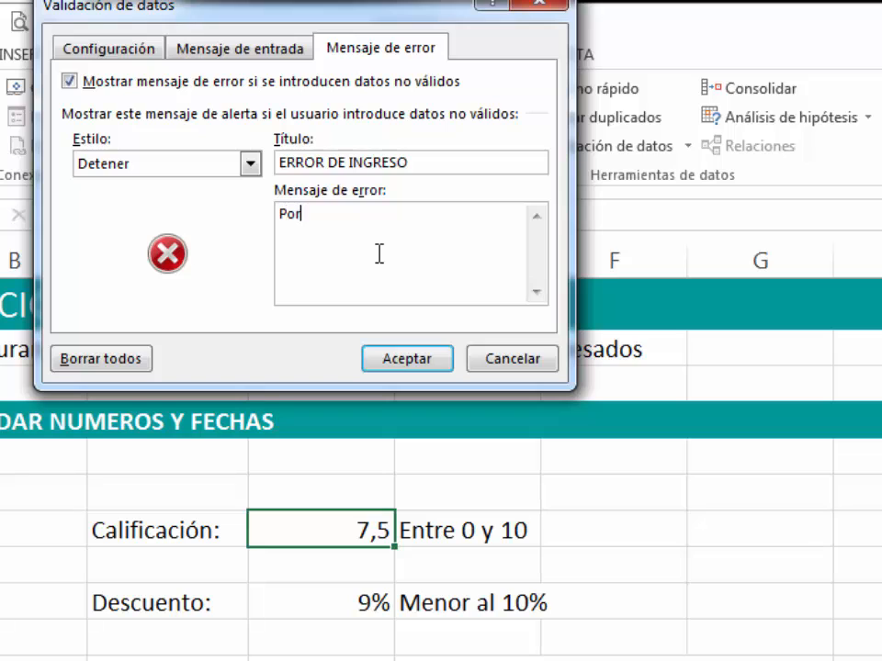
text( favor, ingresar)
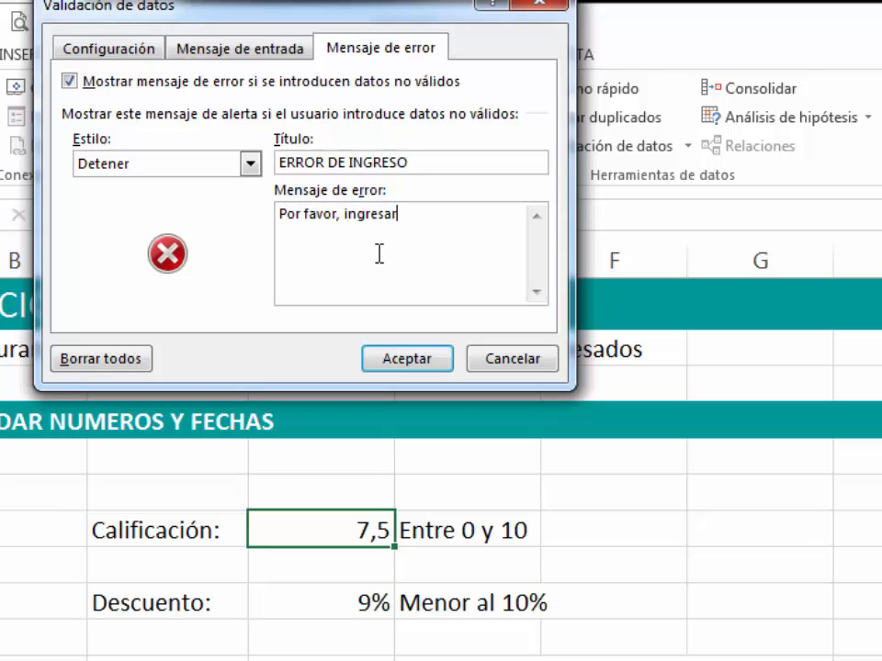
text( valroes entre)
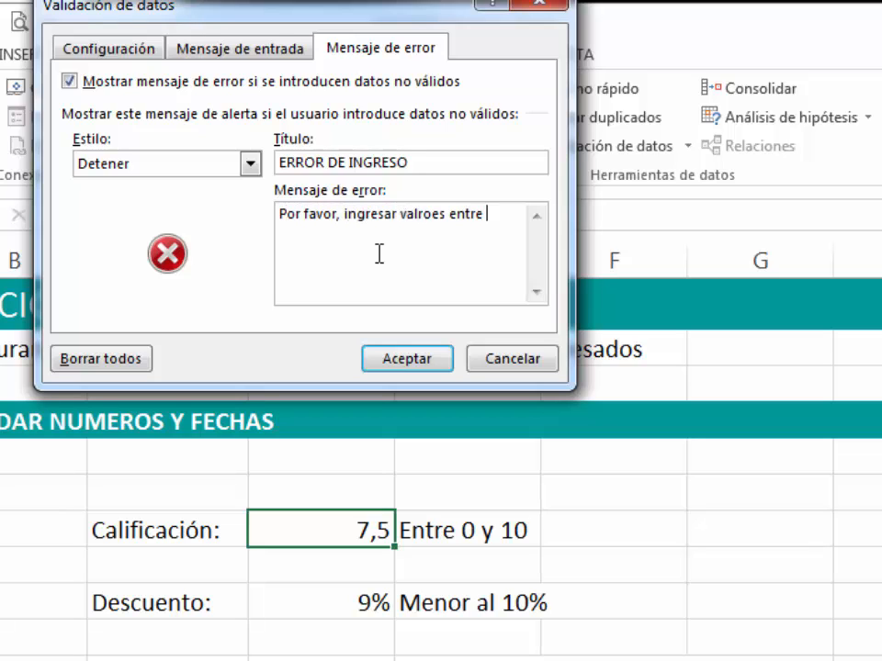
text( 0 a 10)
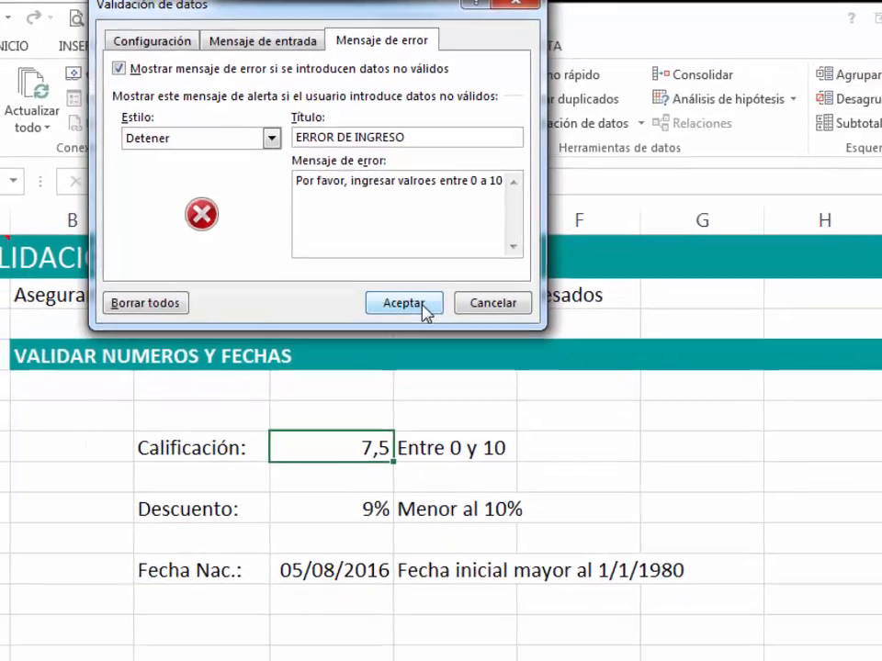
click(434, 359)
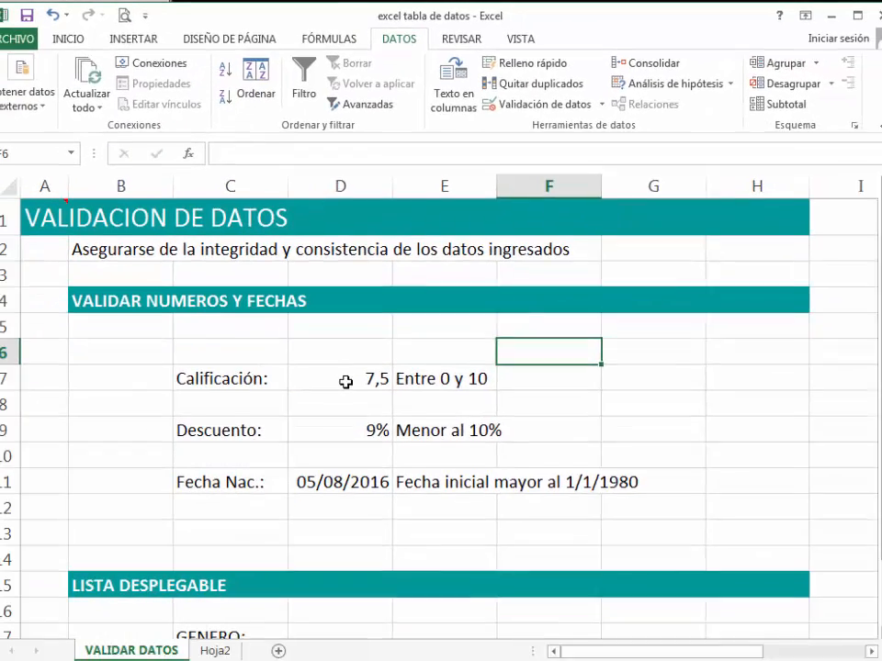
Try to enter 15 as the Calificación in D7, then retry the entry with 5.
click(345, 382)
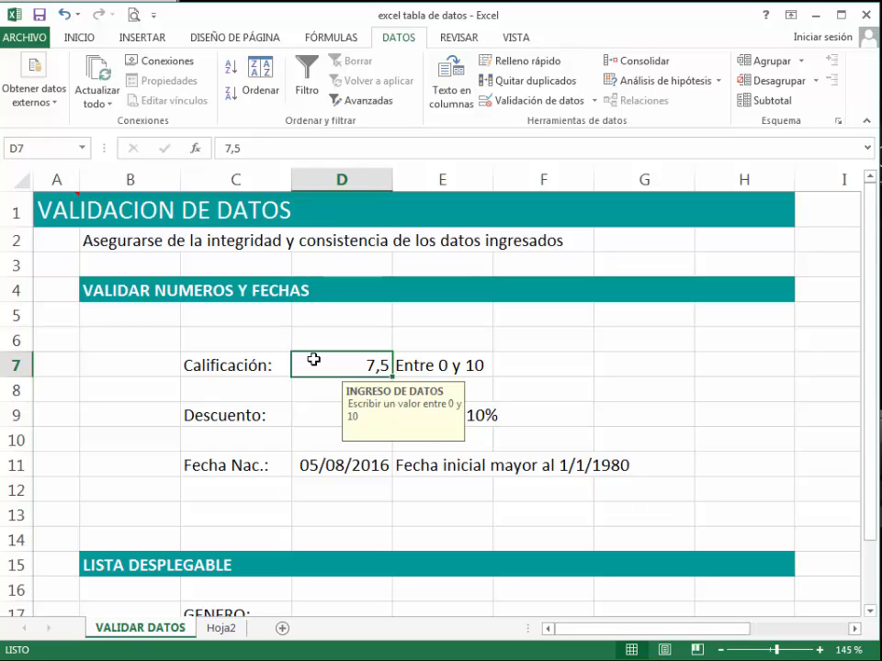
text(15)
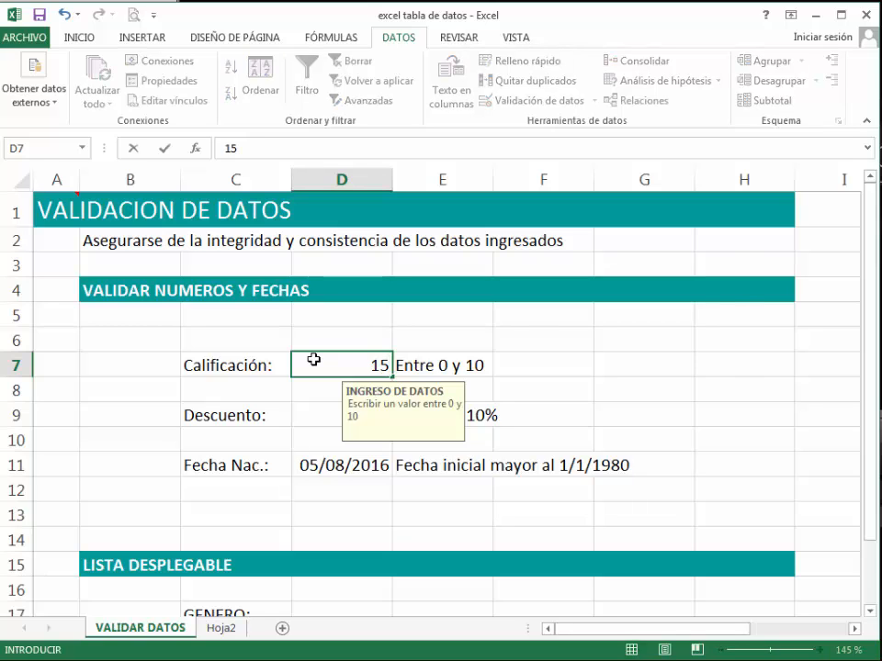
key(Return)
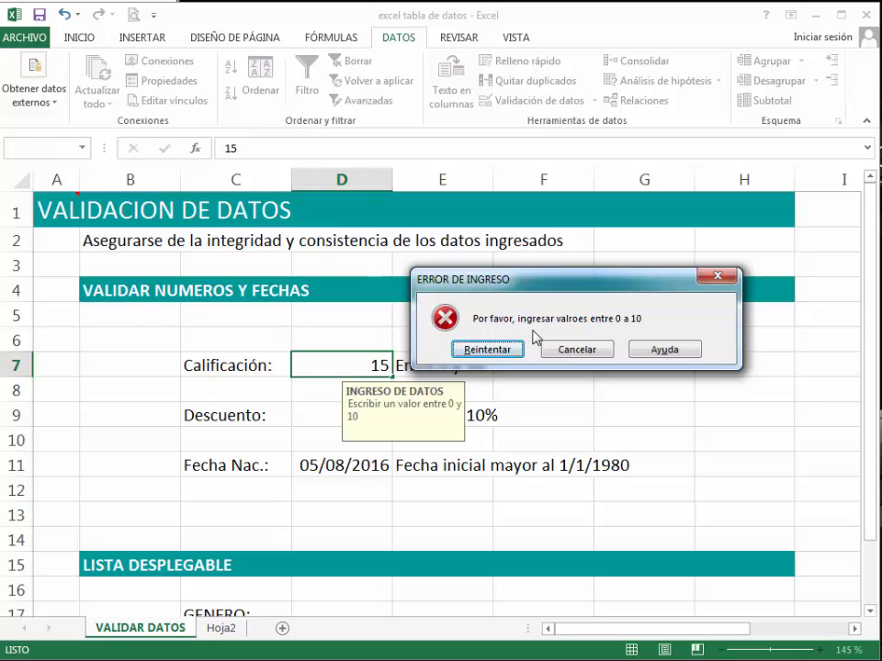
click(505, 349)
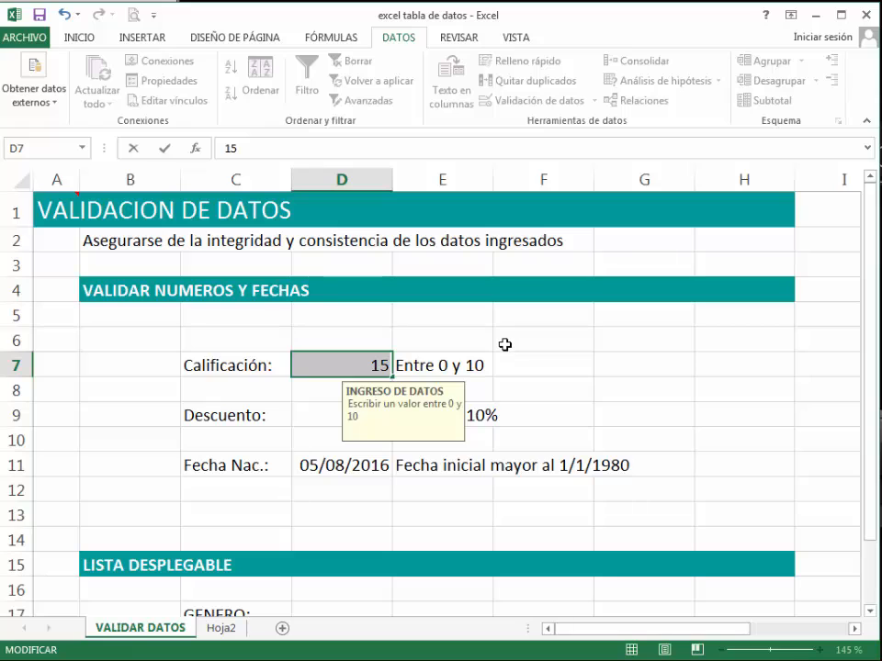
text(5)
key(Return)
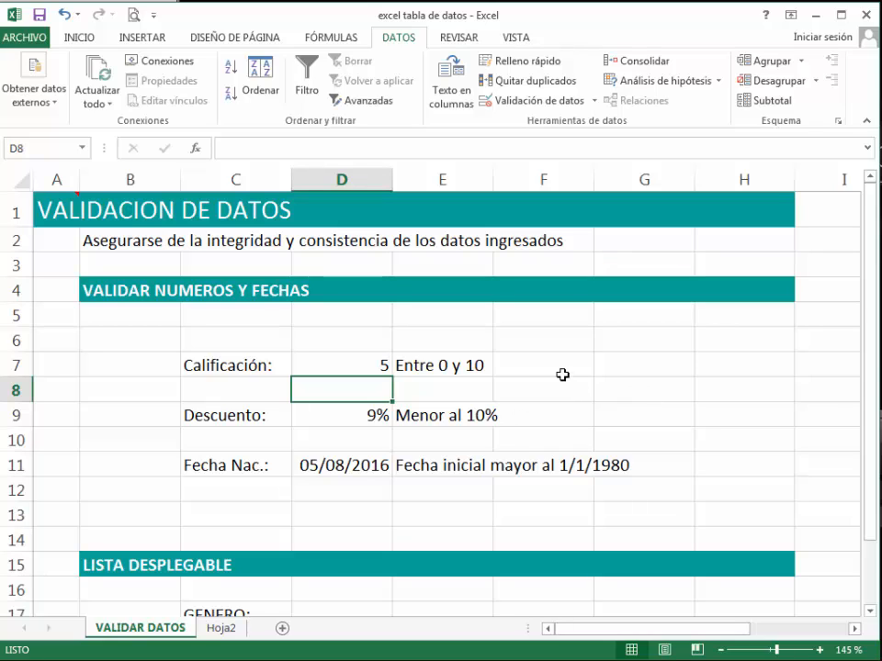
Restrict the GENERO cell D17 to a drop-down list with the source MASCULINO;FEMENINO and apply the validation.
scroll(562, 375, down, 5)
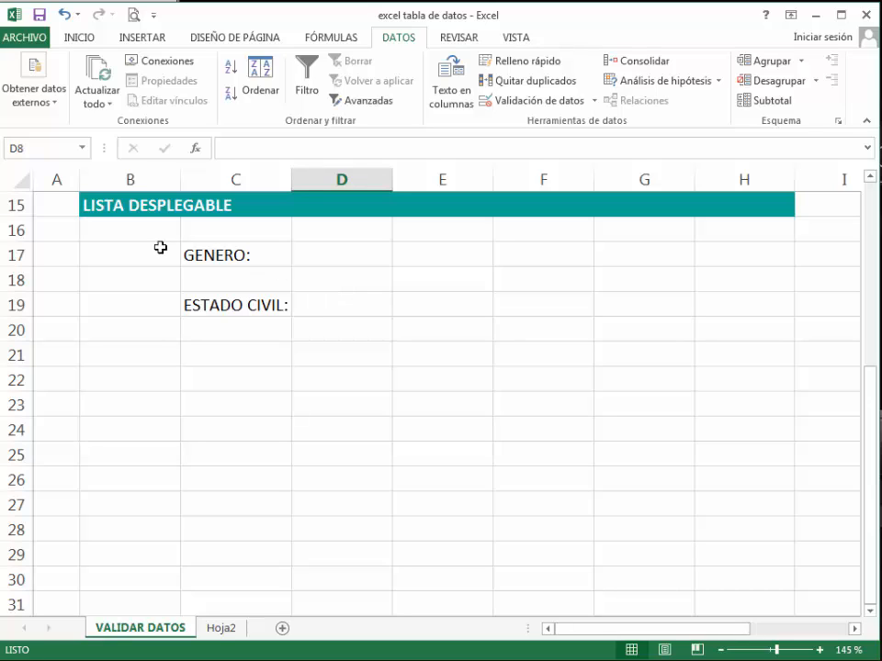
click(347, 257)
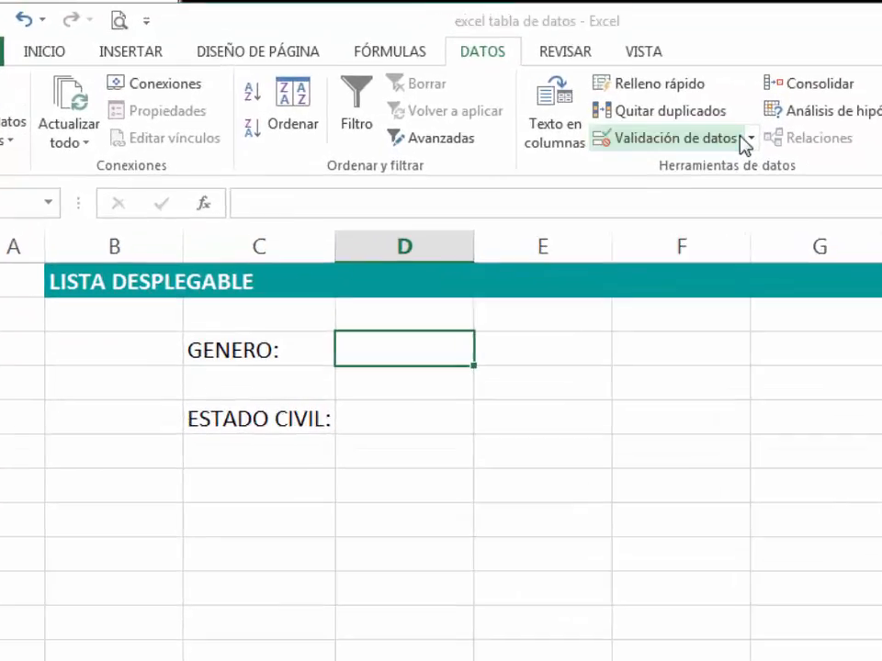
click(580, 101)
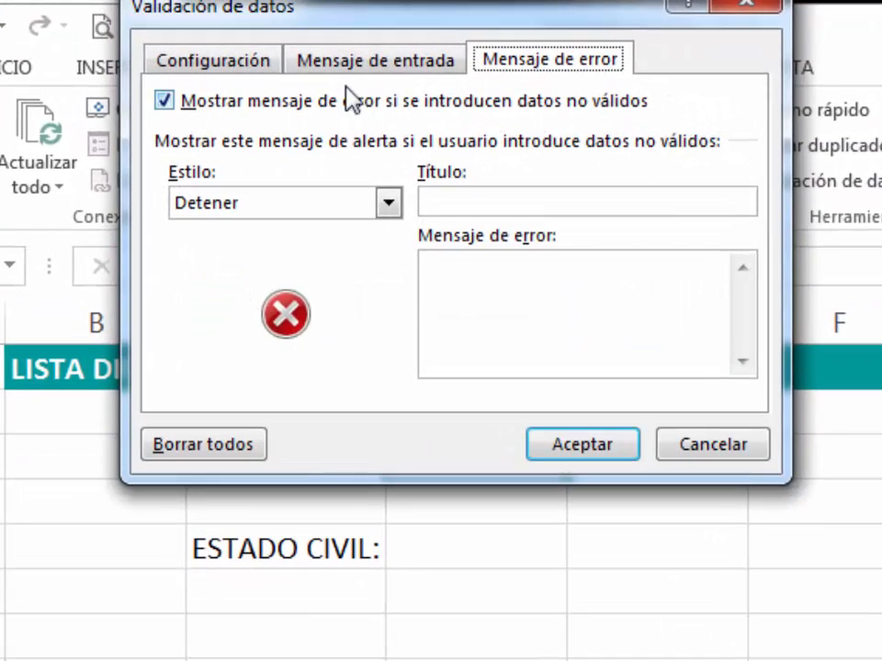
click(248, 63)
click(320, 167)
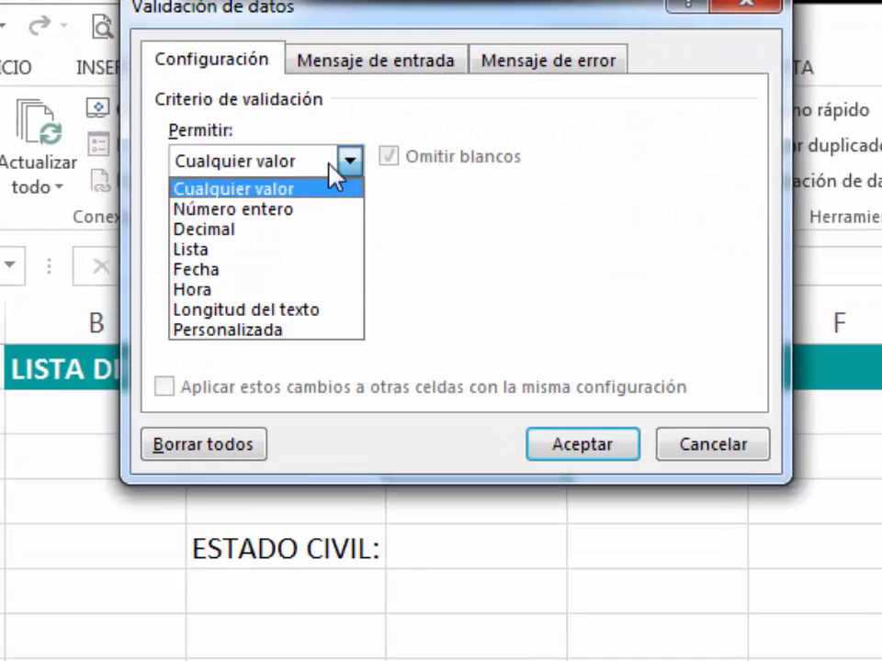
click(253, 253)
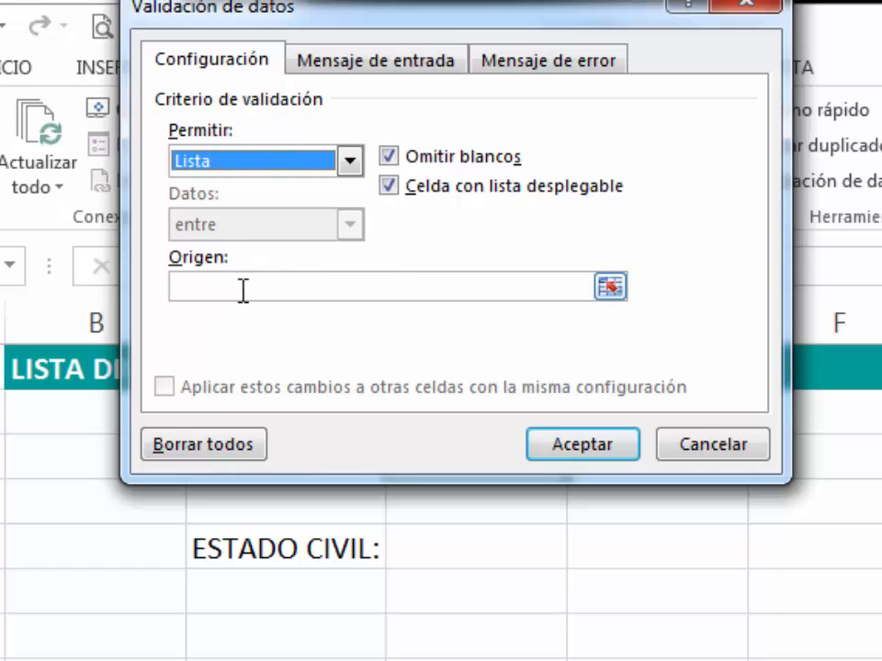
click(244, 292)
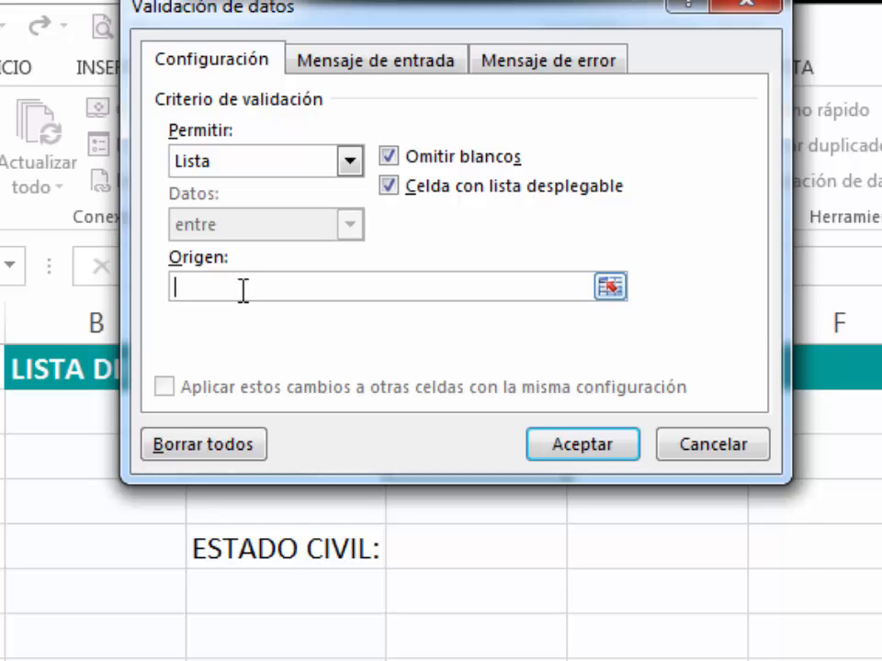
text(MASCULINO)
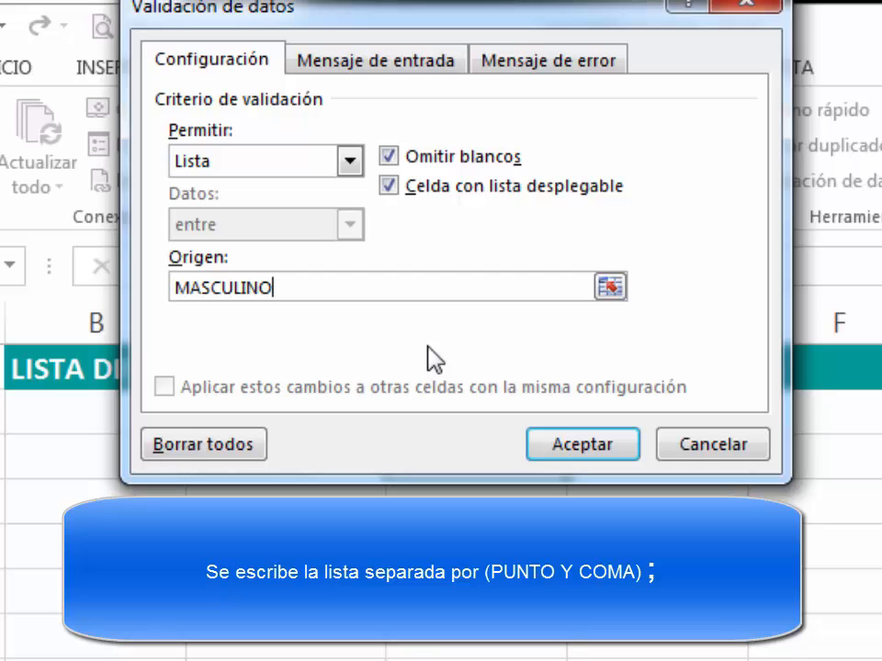
text(;FEMENINO)
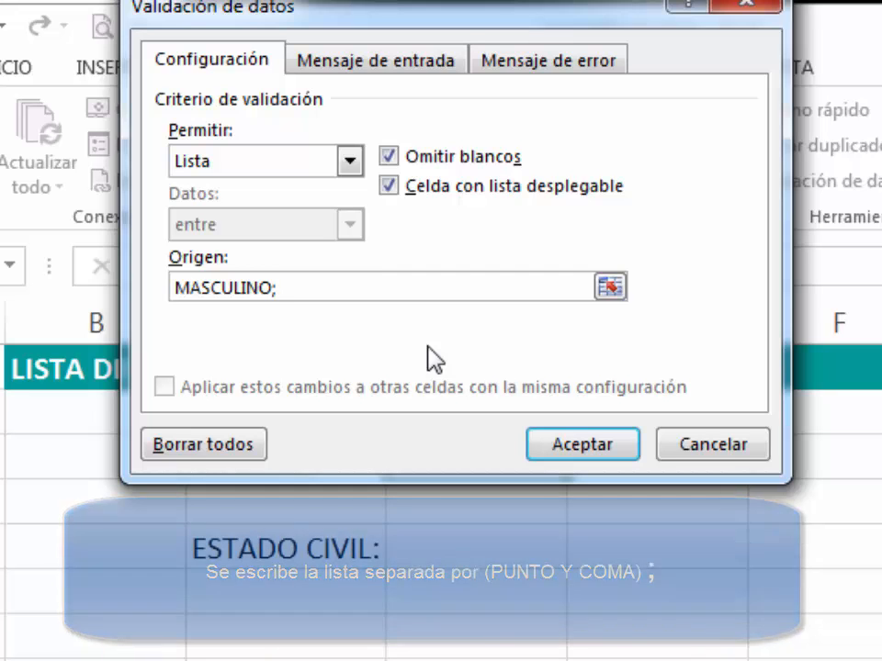
click(559, 447)
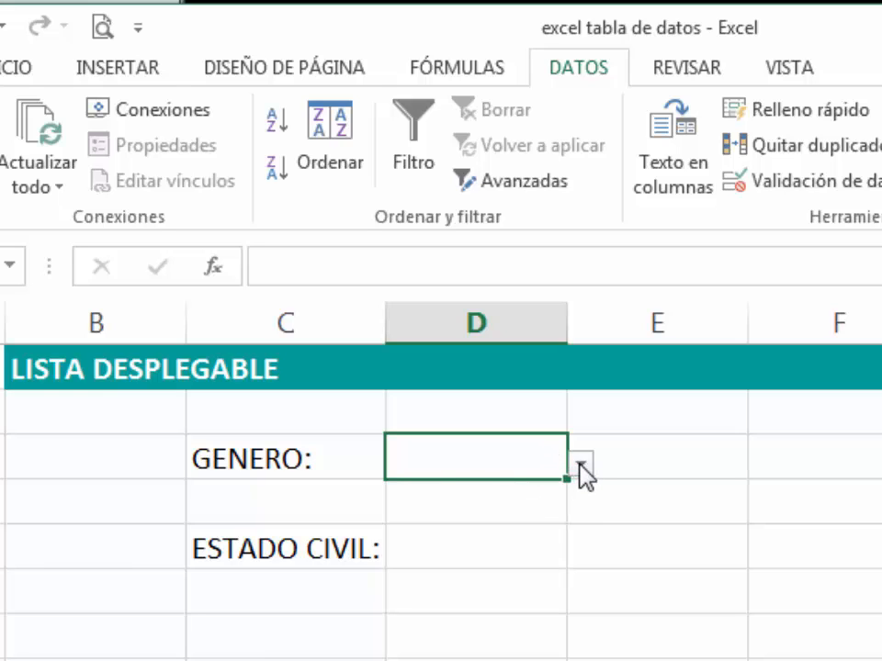
Choose MASCULINO from the drop-down list of the GENERO cell D17.
click(583, 468)
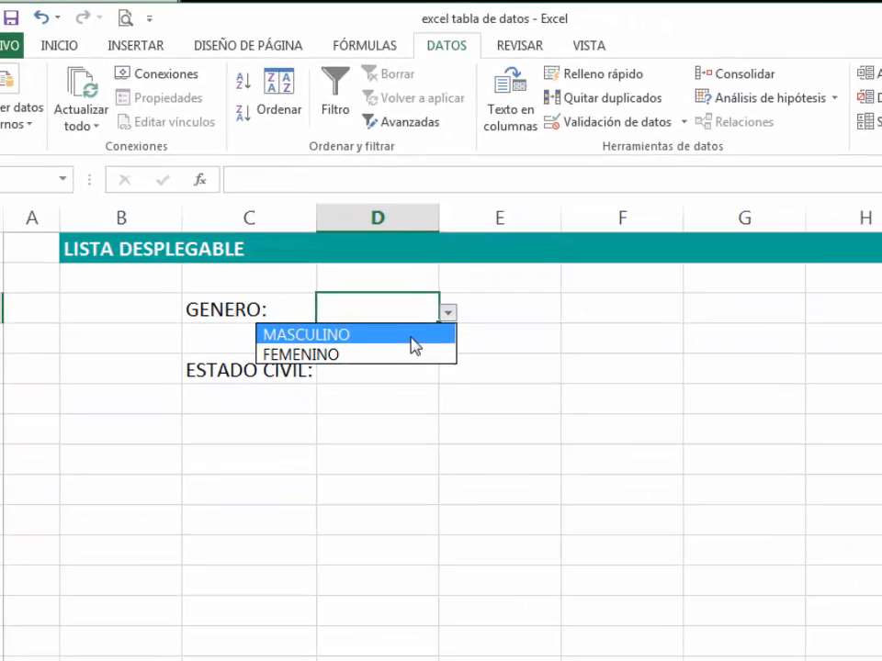
click(411, 345)
Examine the marital status options listed in column L for the ESTADO CIVIL field.
click(377, 371)
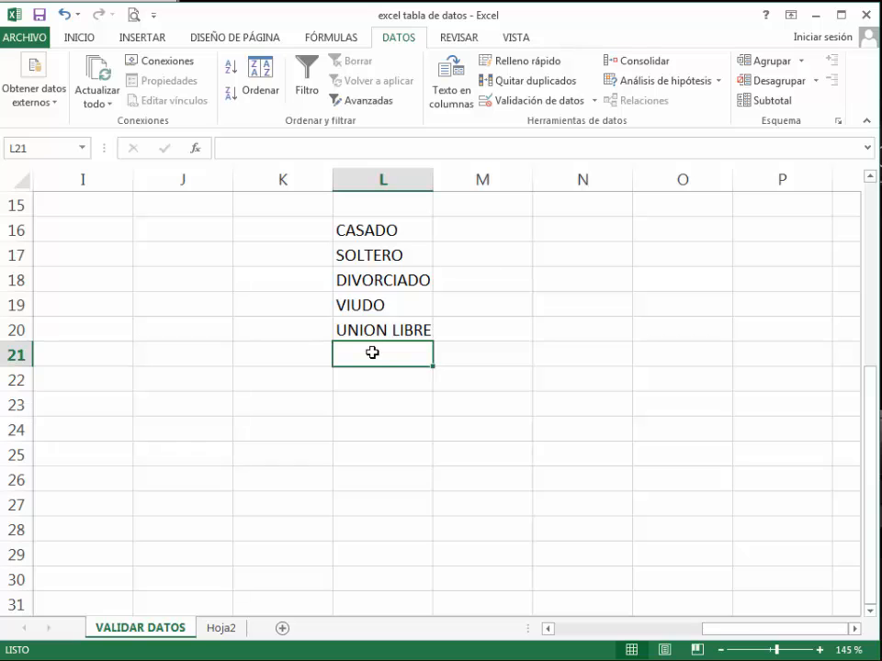
key(Left)
key(Left)
key(Left)
key(Left)
key(Left)
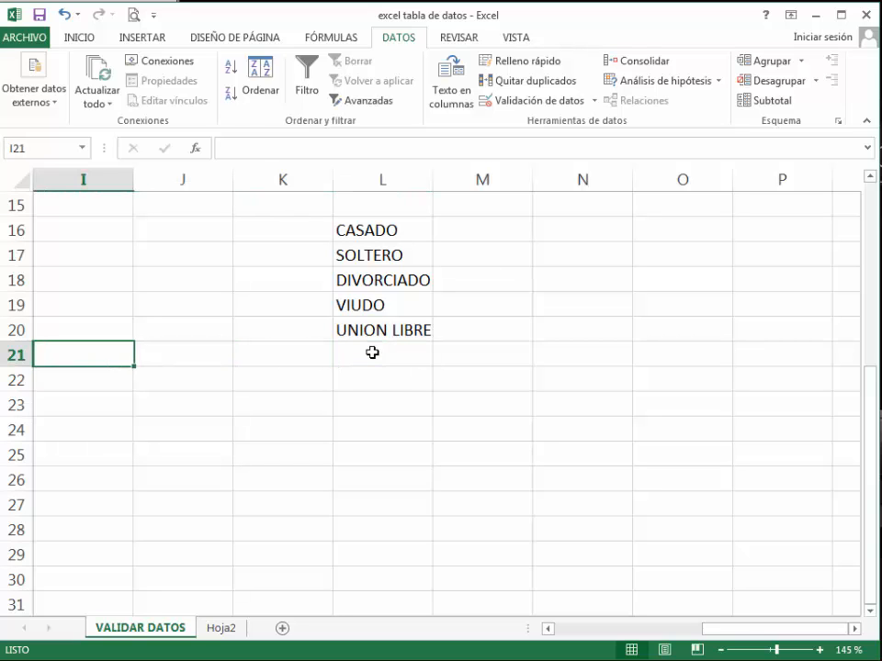
key(Left)
key(Left)
key(Left)
key(Left)
key(Left)
key(Left)
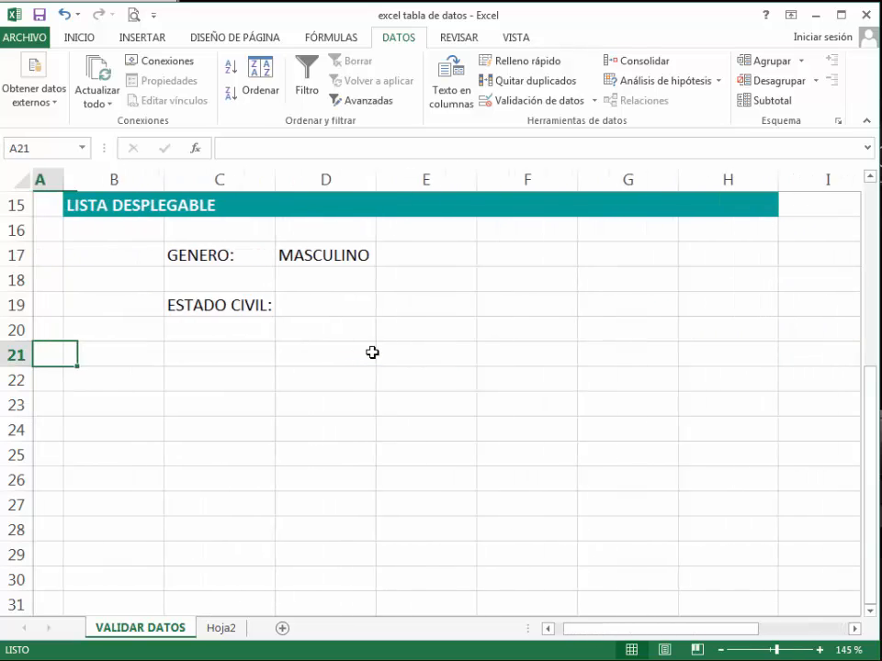
Restrict the ESTADO CIVIL cell D19 to a drop-down list sourced from L16:L20 and apply the validation.
click(362, 305)
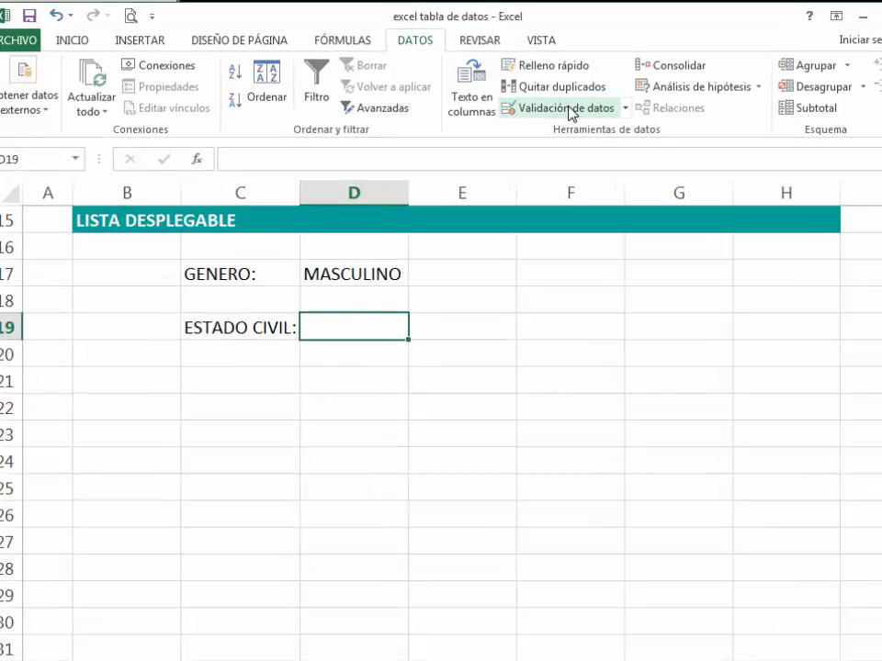
click(538, 101)
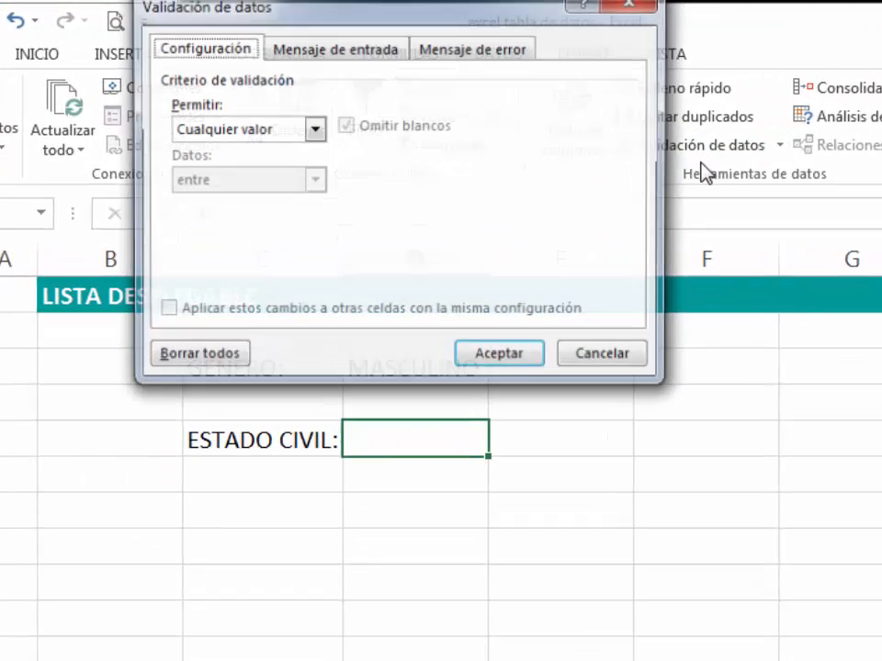
click(272, 87)
click(215, 144)
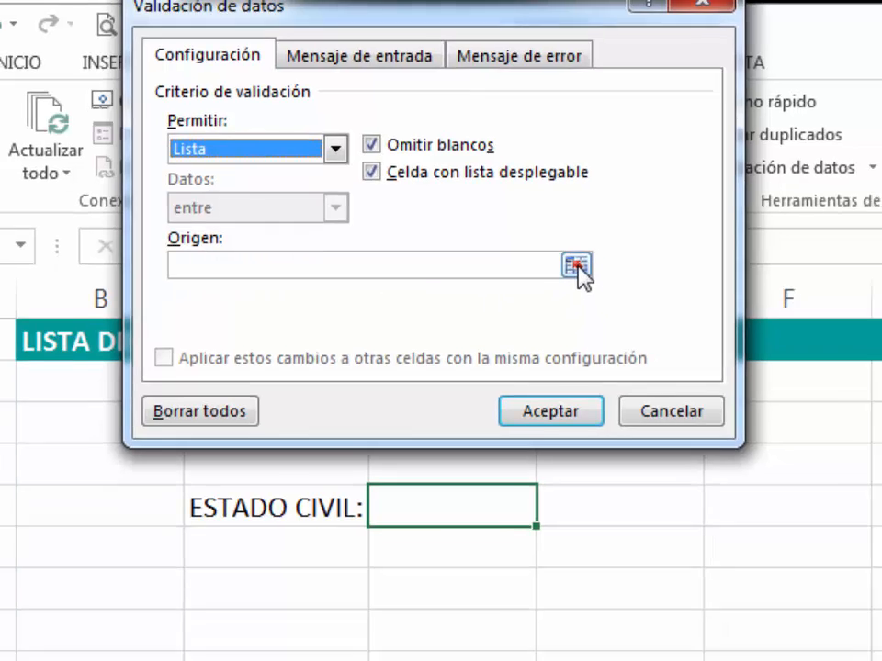
click(594, 277)
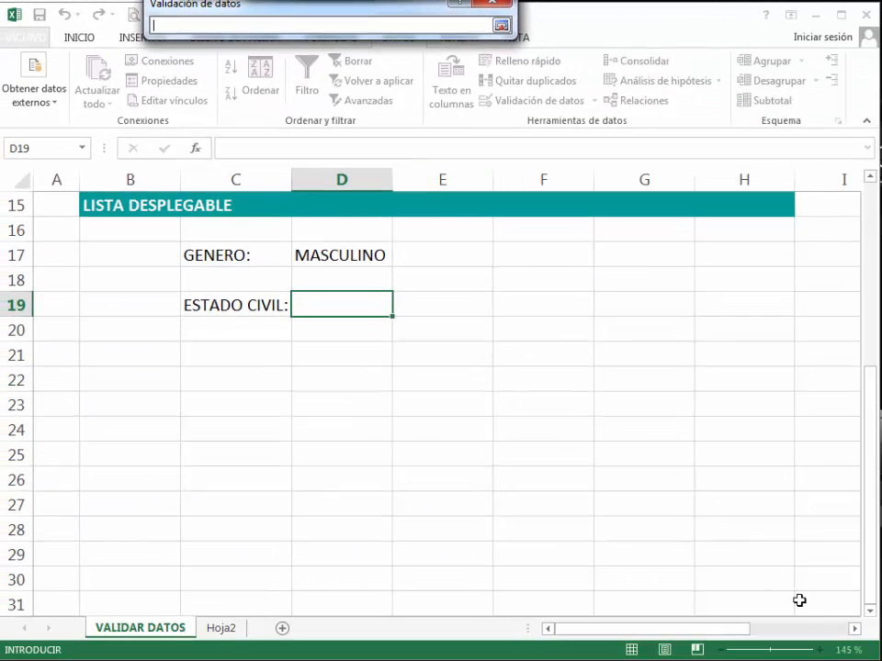
click(853, 630)
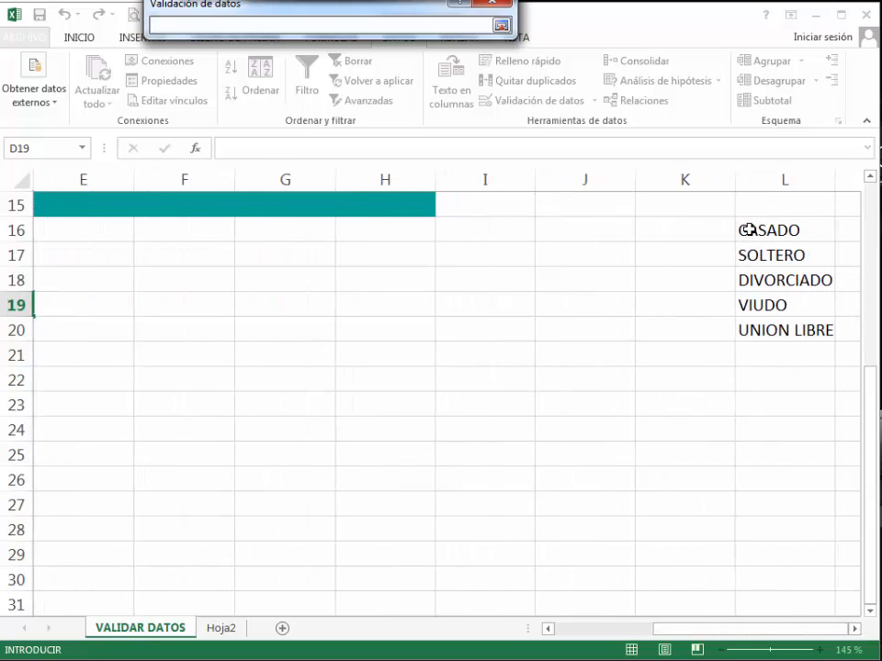
drag(748, 230, 767, 331)
drag(280, 11, 401, 127)
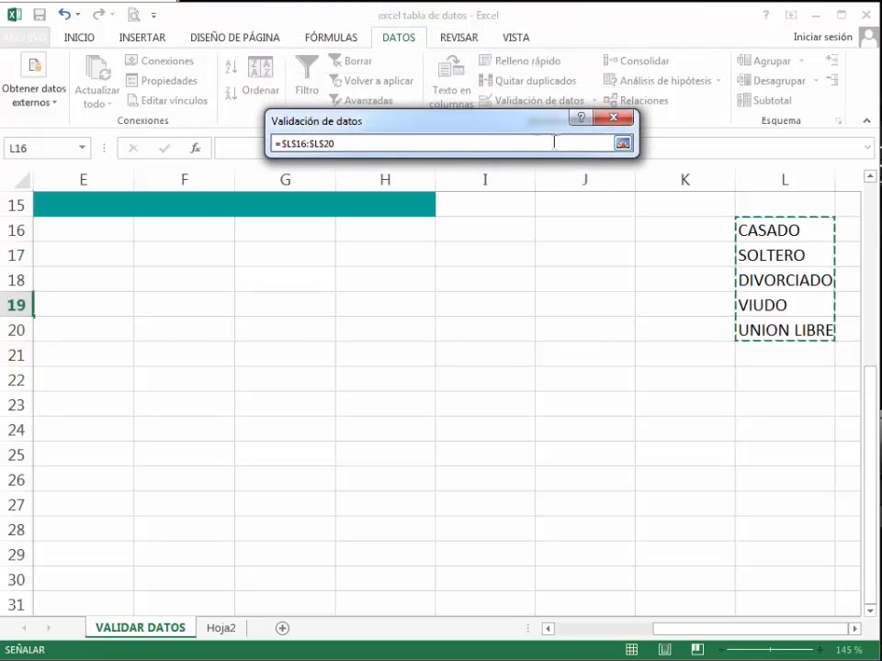
click(622, 143)
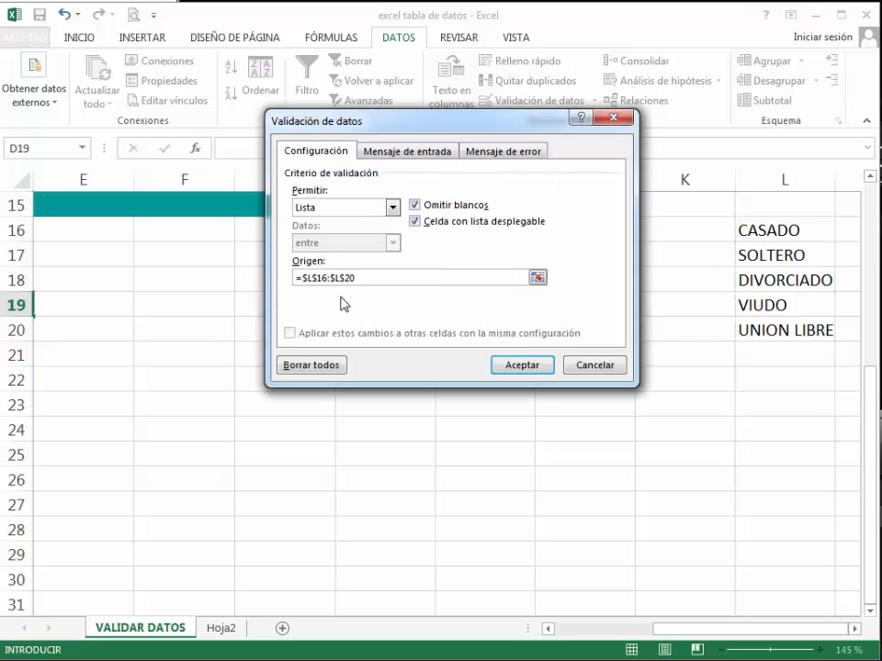
click(525, 367)
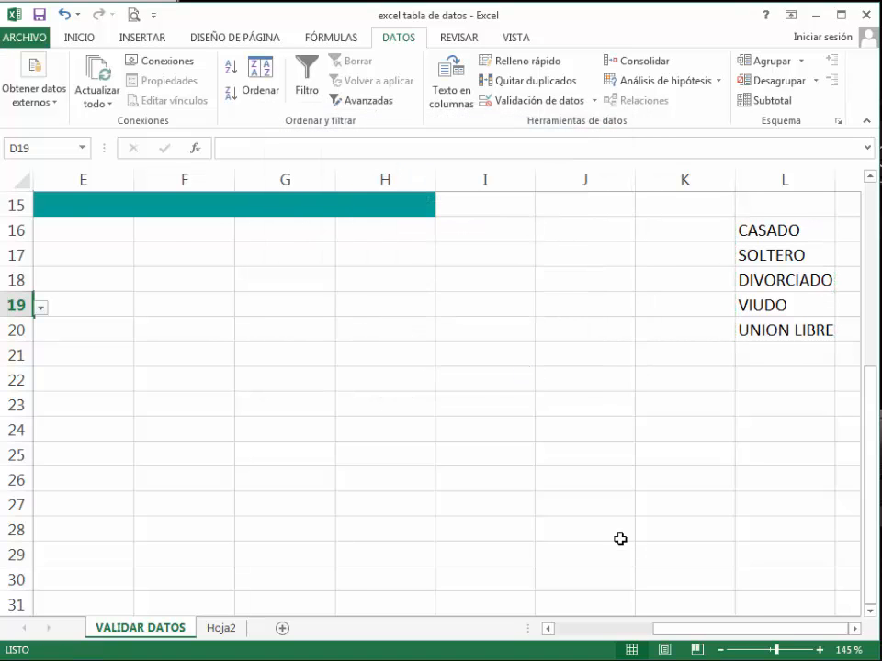
Choose DIVORCIADO from the drop-down list of the ESTADO CIVIL cell D19.
scroll(620, 539, left, 3)
click(357, 310)
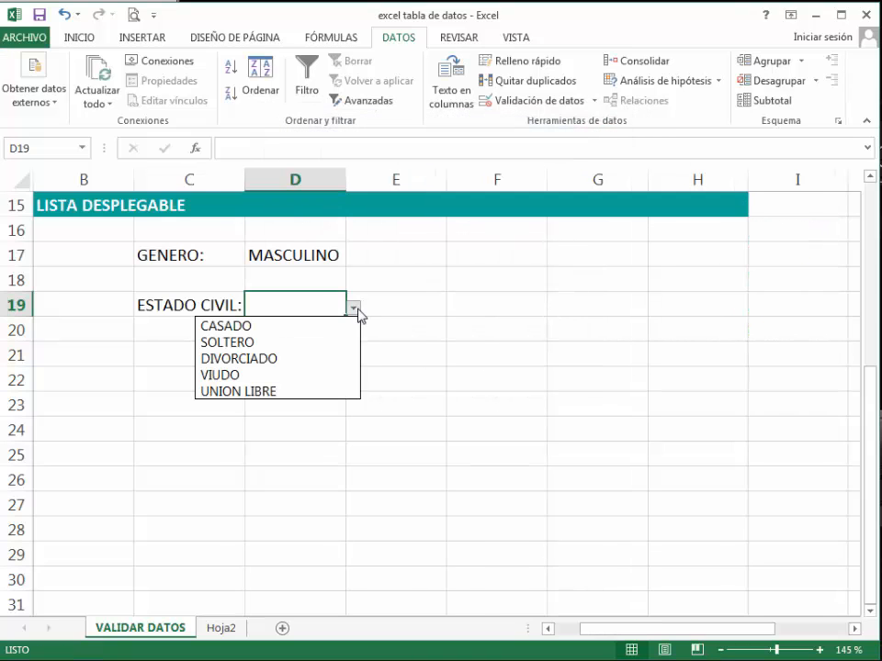
click(293, 358)
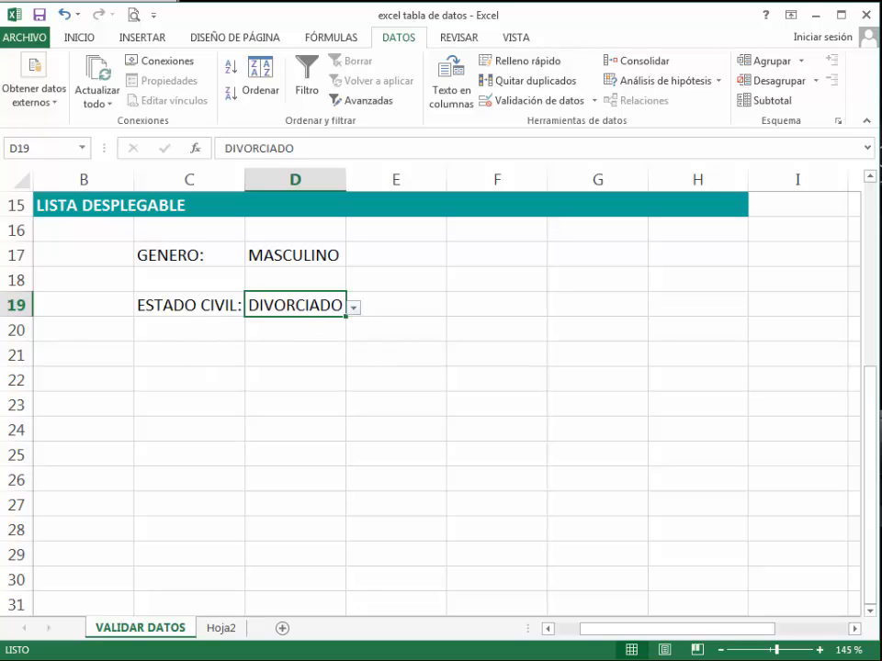
Edit the marital status options in L16 and L17 to read CASADO(A) and SOLTERO(A).
scroll(855, 631, right, 3)
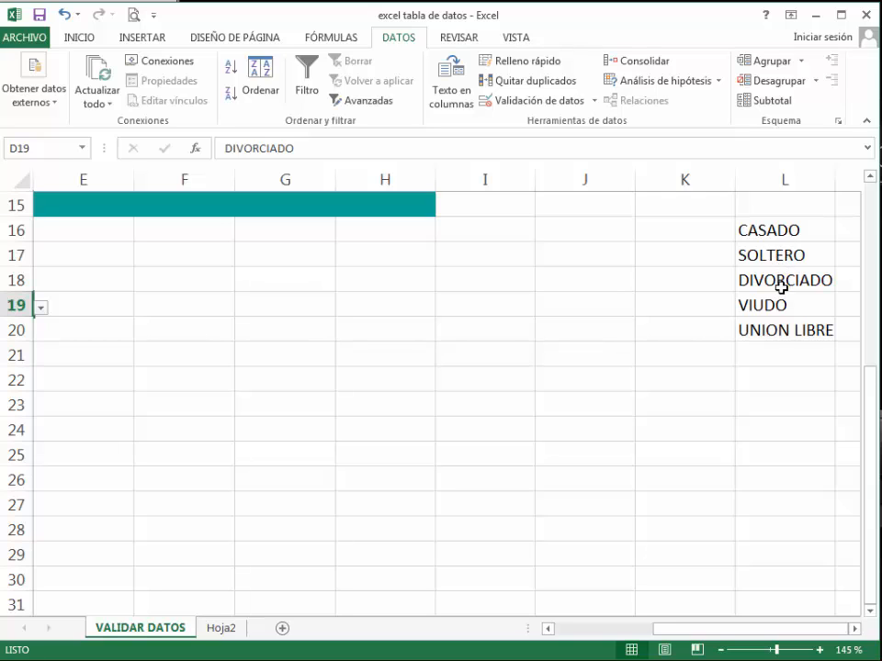
double_click(810, 232)
text((A)
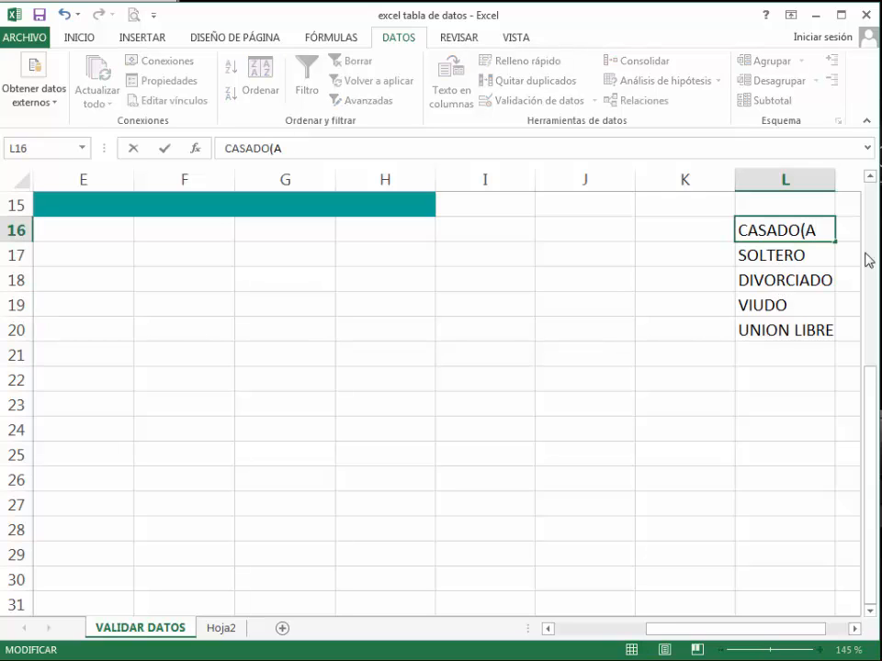
text())
key(Return)
key(F2)
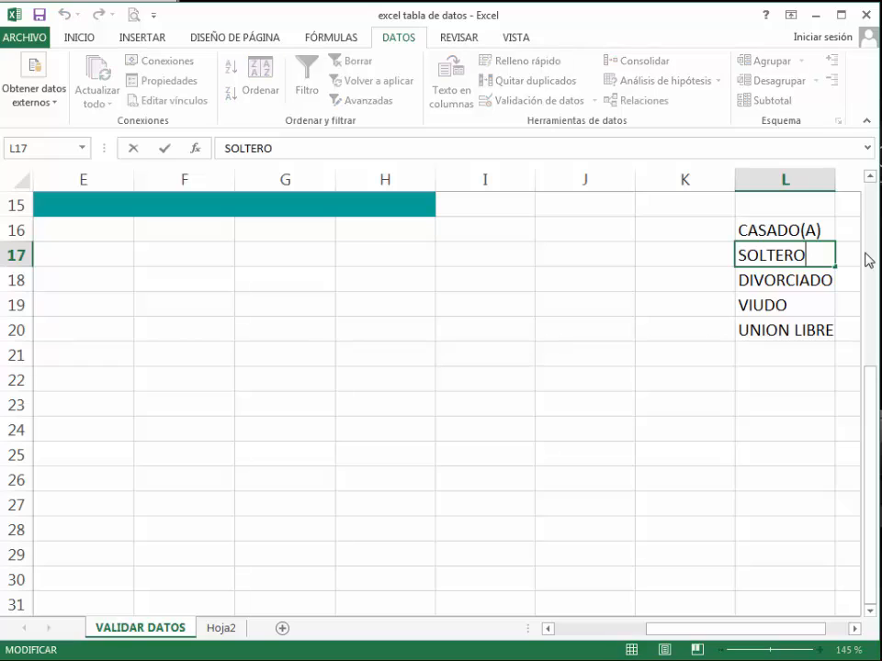
text((A))
key(Return)
Return to the ESTADO CIVIL cell D19 and check its drop-down options against the edited source list.
key(Left)
key(Left)
key(Left)
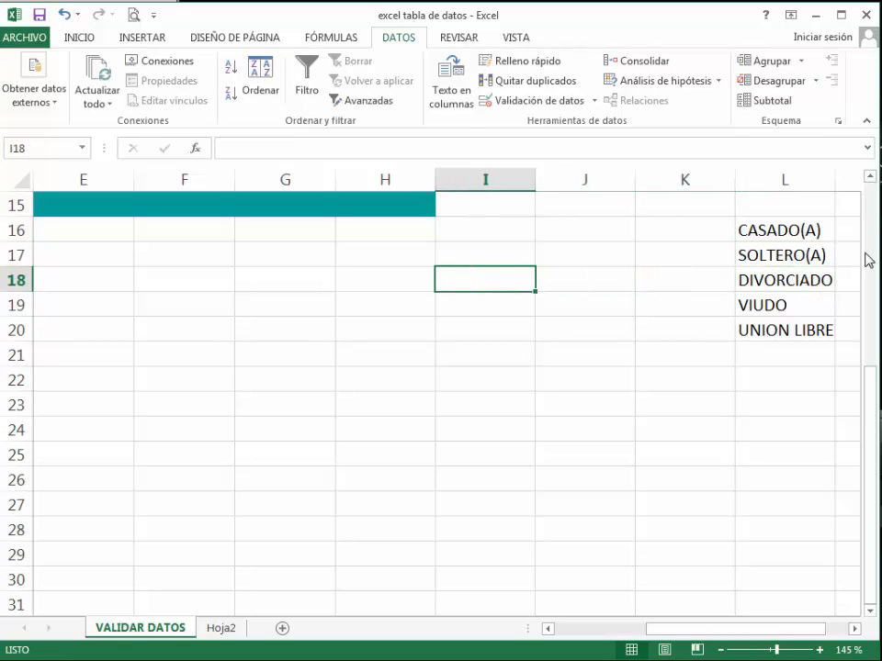
key(Left)
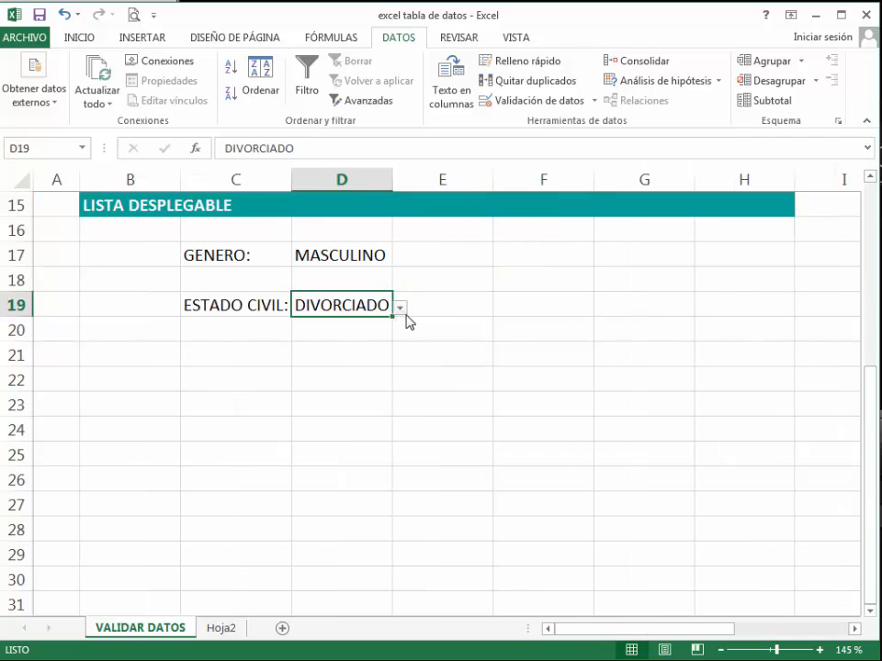
click(400, 308)
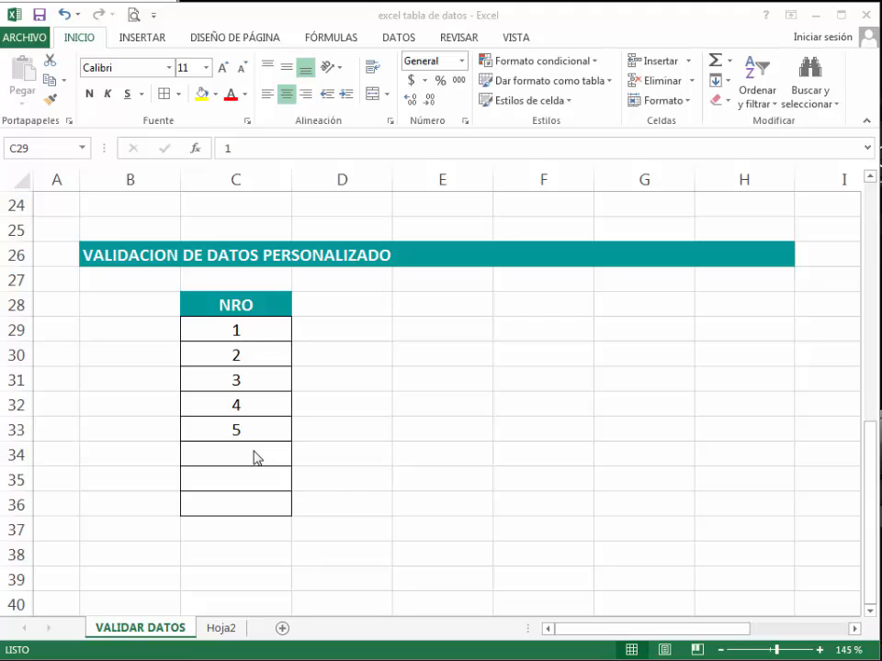
Start a data validation rule on the NRO cells C29:C36 and set its allowed type to Personalizada.
shift+click(241, 504)
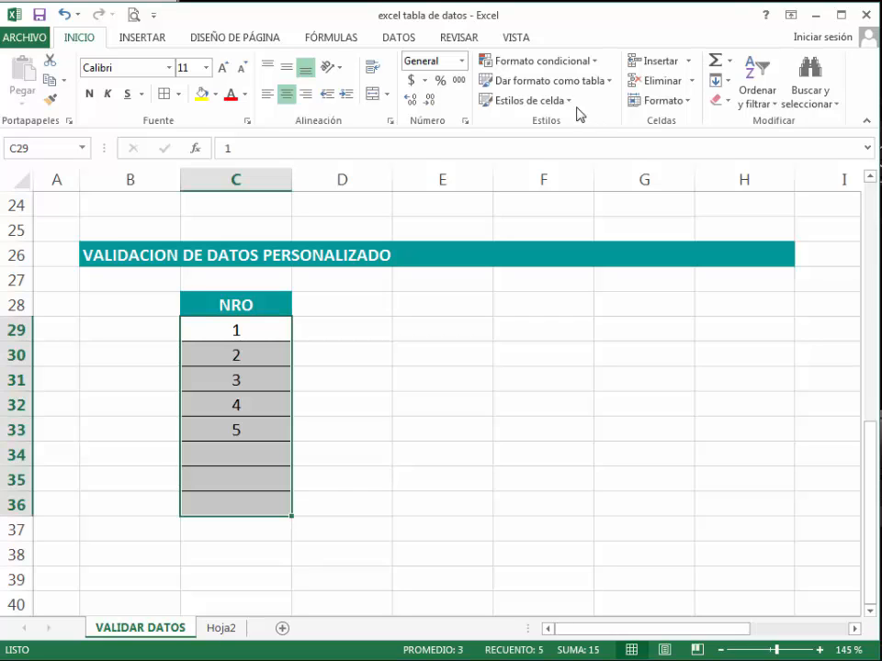
click(398, 38)
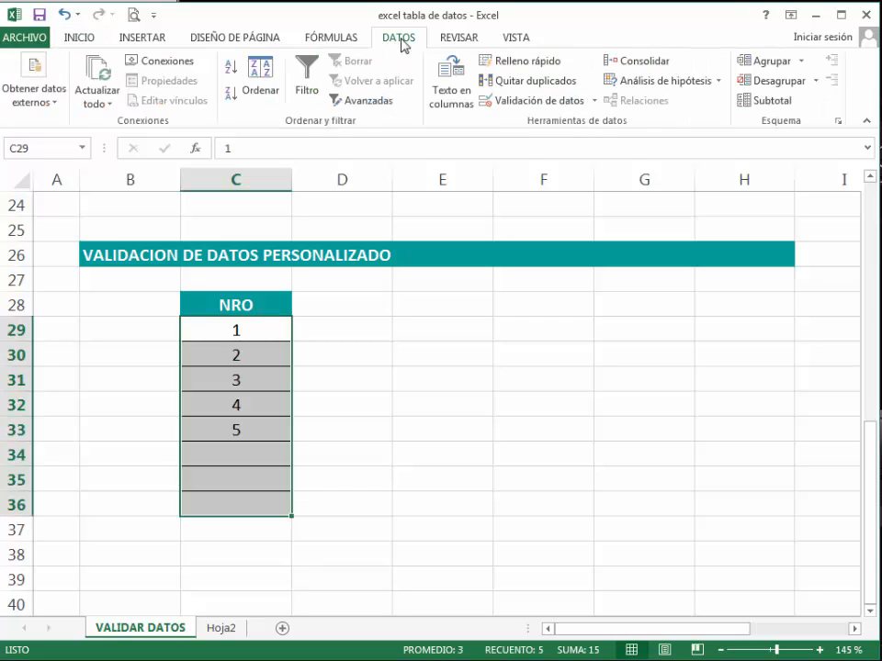
click(502, 101)
click(393, 204)
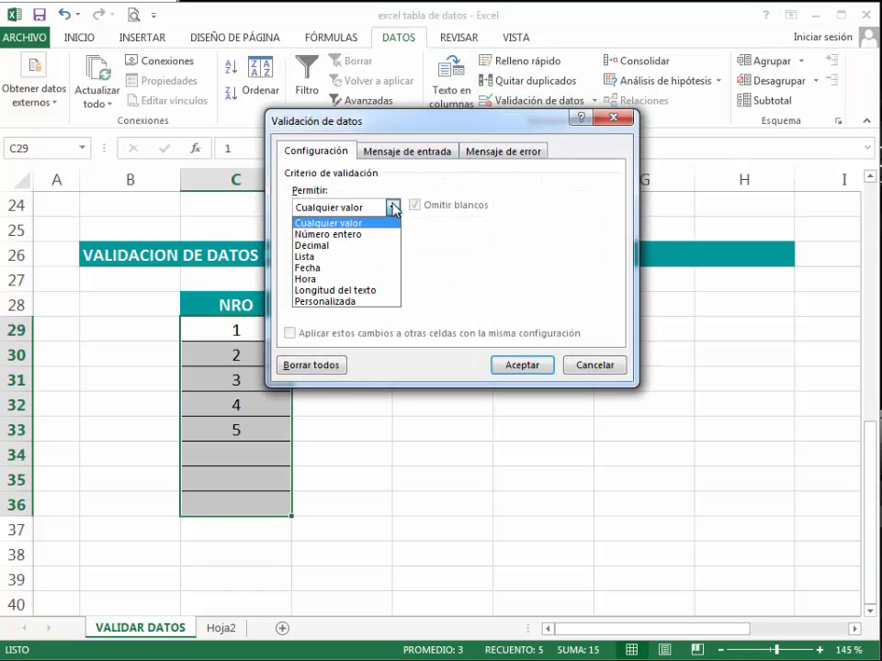
click(365, 302)
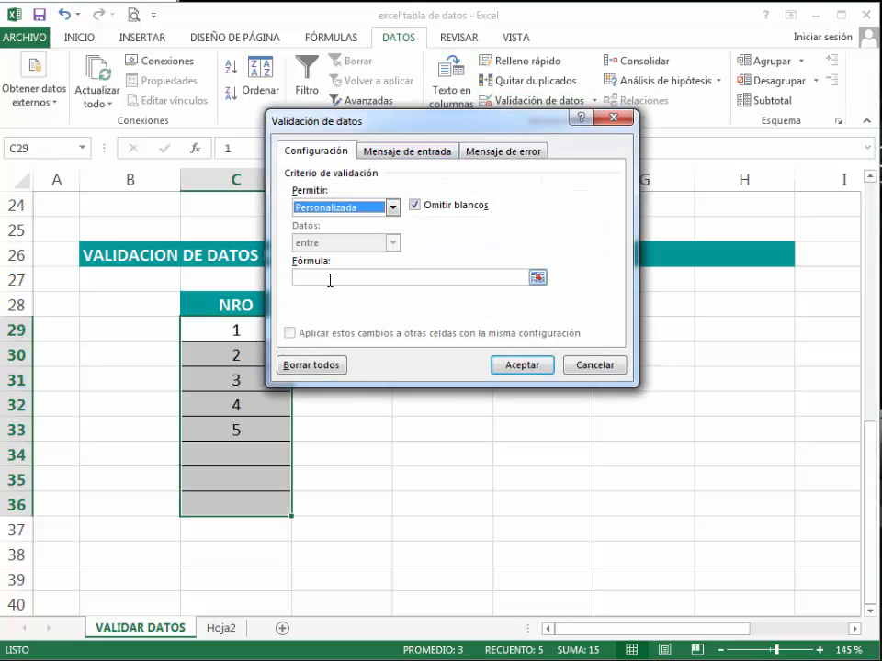
Enter the custom validation formula =CONTAR.SI(C29:C36;C29) using the NRO range and its first cell.
click(328, 278)
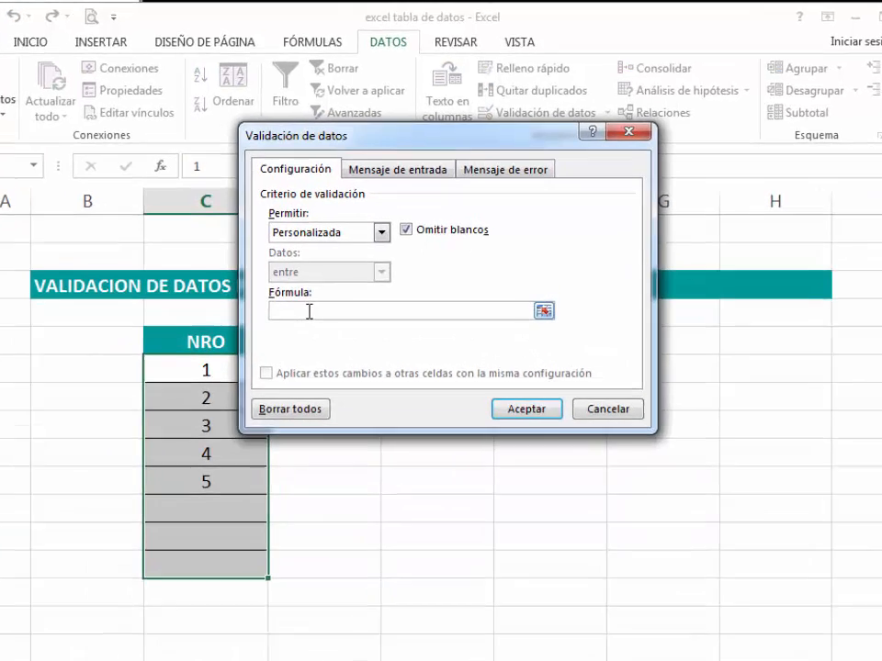
text(=)
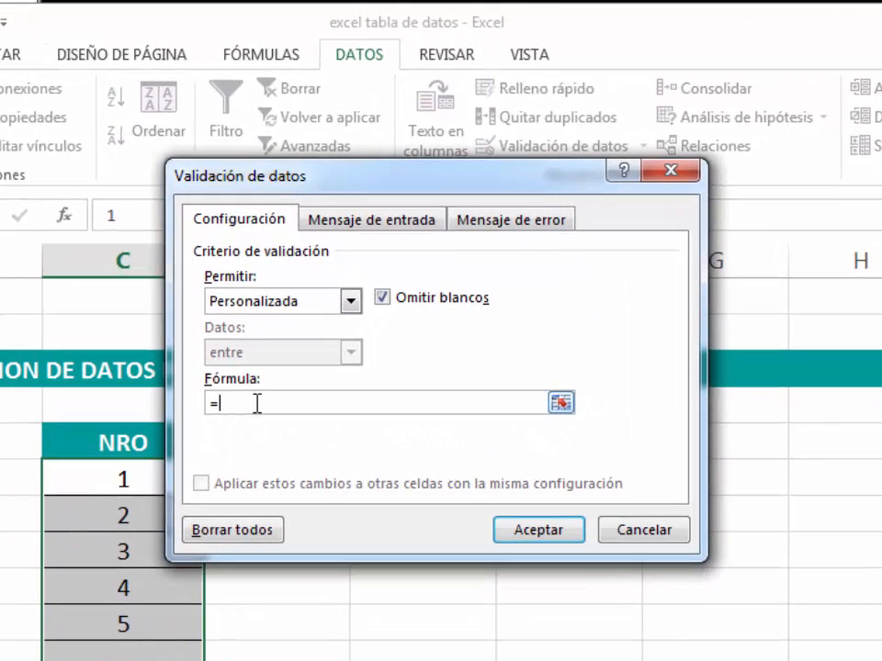
text(CONTAR.SI)
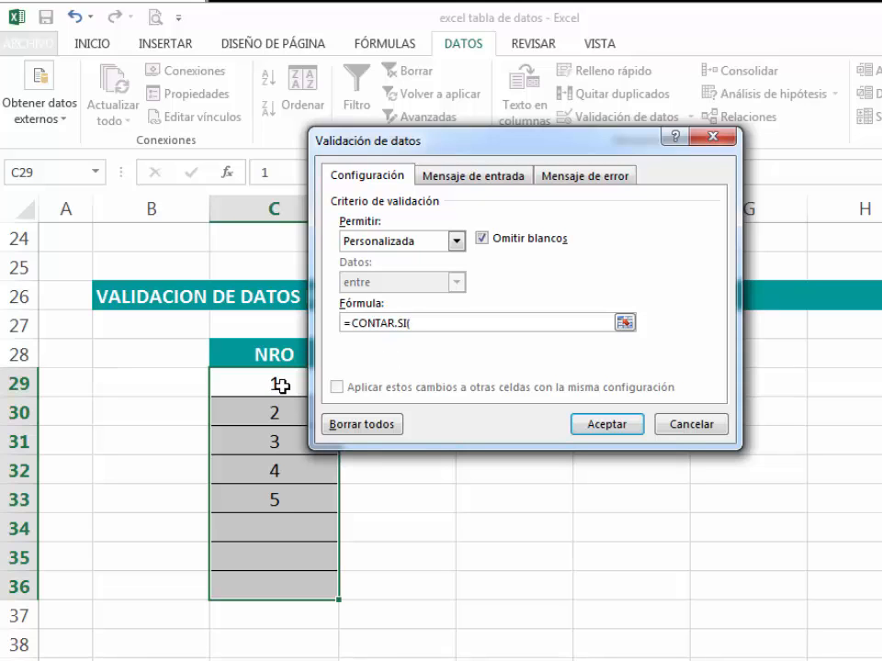
drag(278, 385, 264, 584)
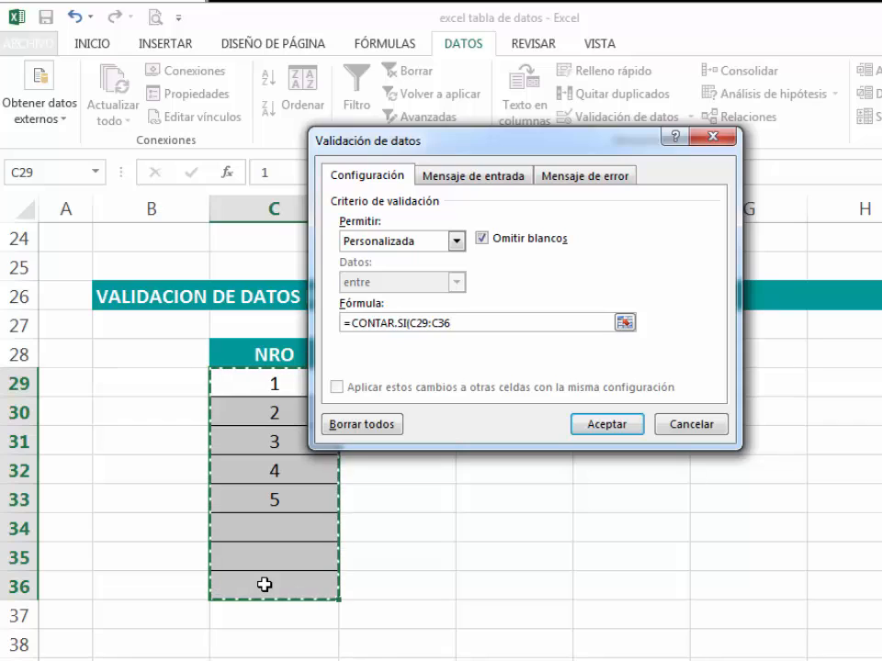
text(;)
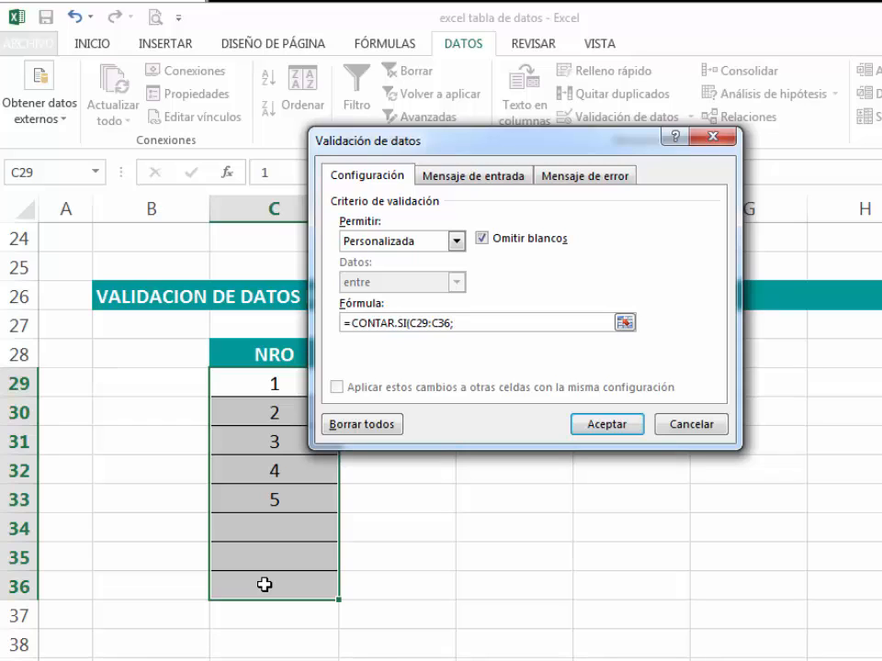
click(277, 383)
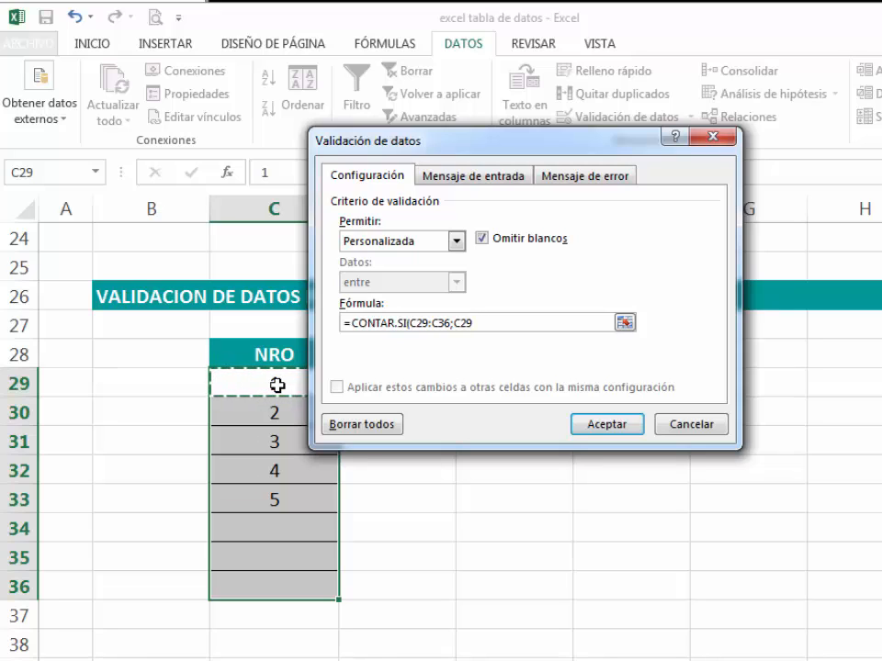
text())
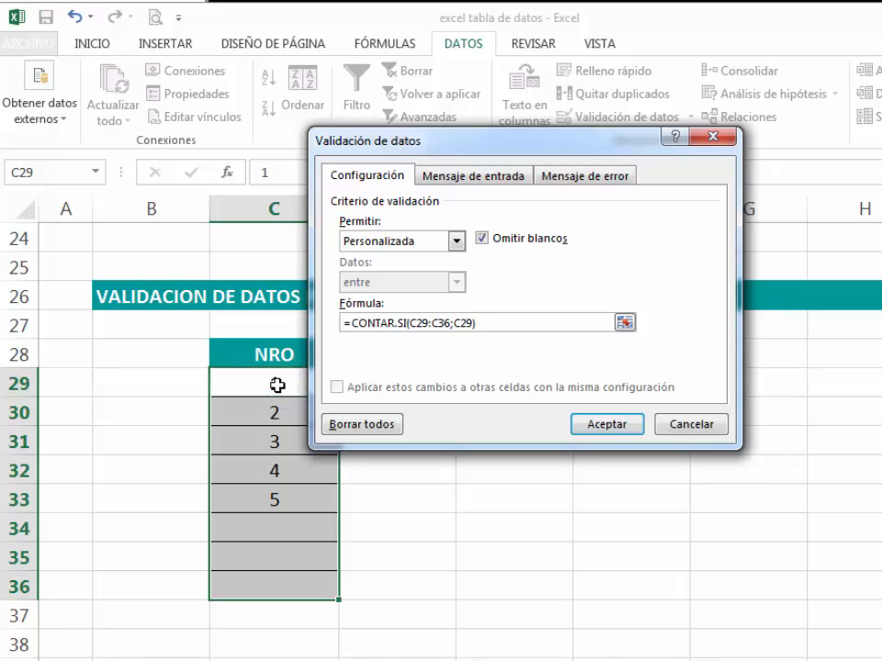
Make the references absolute and add the limit so the formula reads =CONTAR.SI($C$29:$D$36;$C$29)<2.
text(=)
key(Left)
key(BackSpace)
key(BackSpace)
key(BackSpace)
key(BackSpace)
click(425, 322)
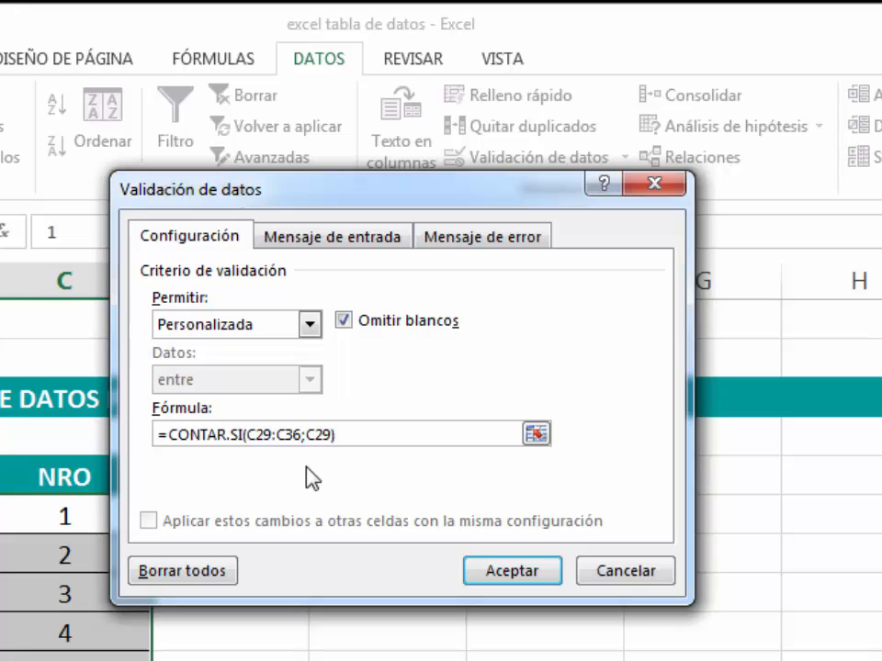
key(F4)
key(Right)
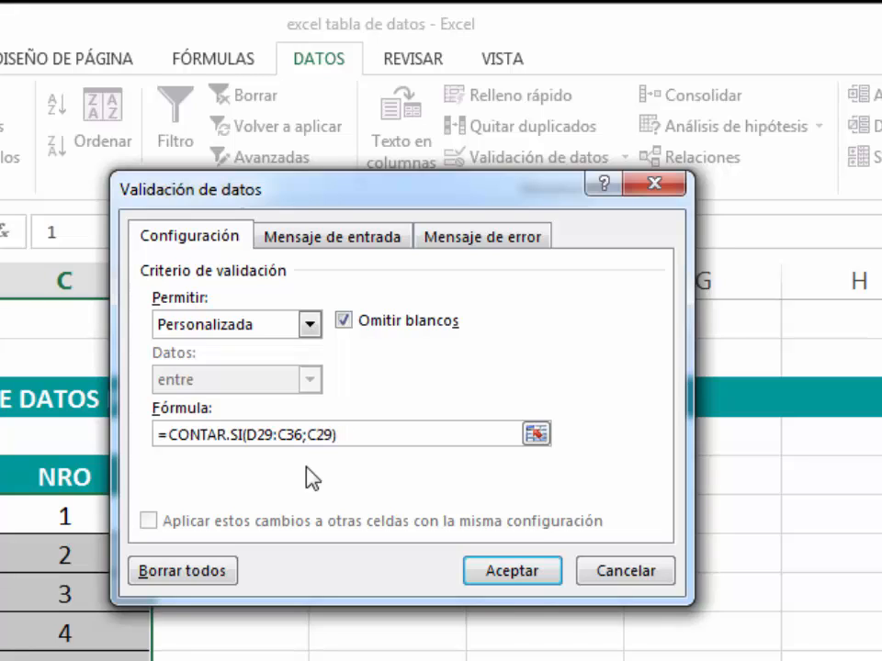
key(F4)
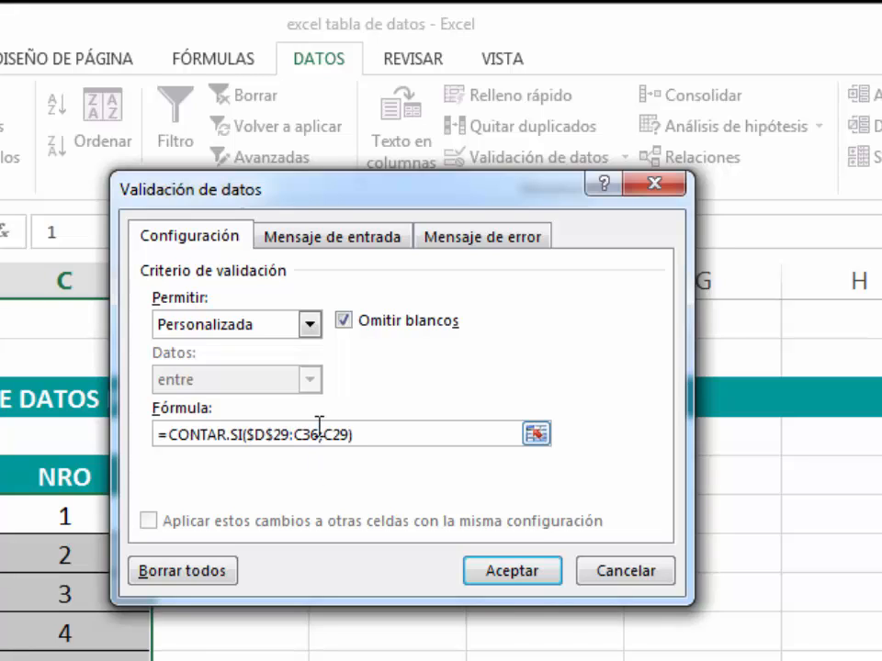
click(312, 435)
key(F4)
click(355, 436)
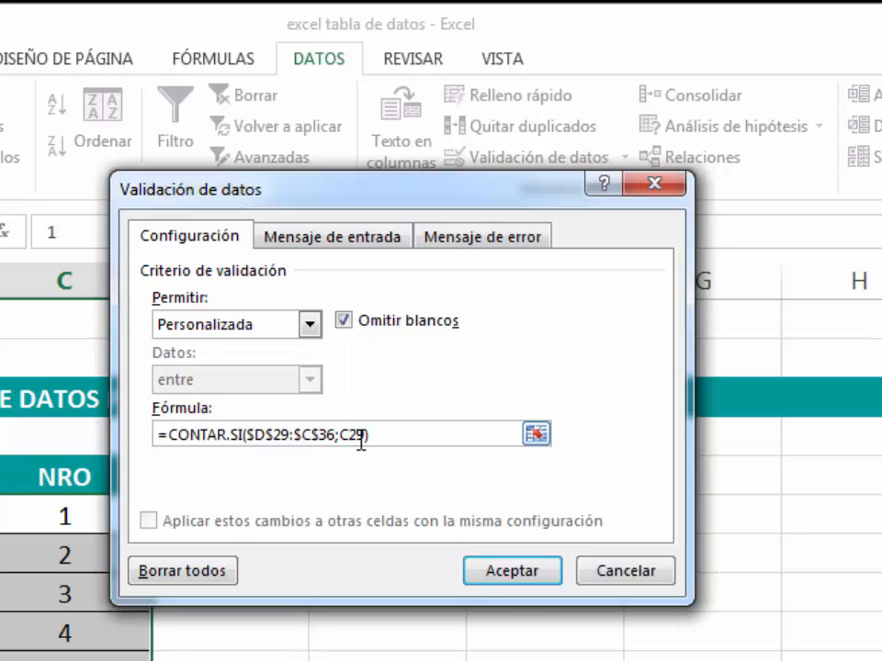
key(F4)
text())
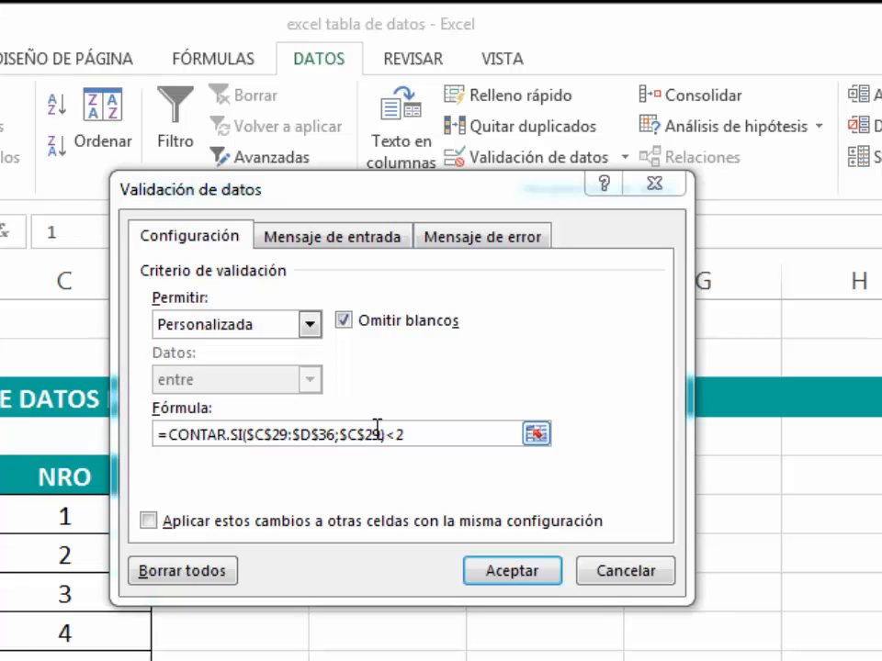
Change the formula's criterion reference to $C29 and apply the validation to the NRO cells.
click(368, 433)
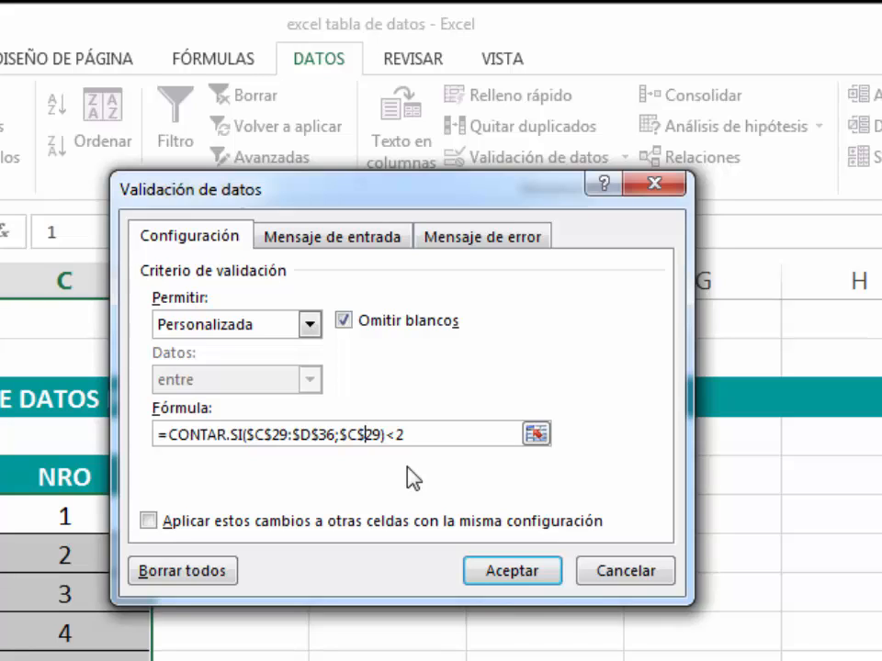
key(BackSpace)
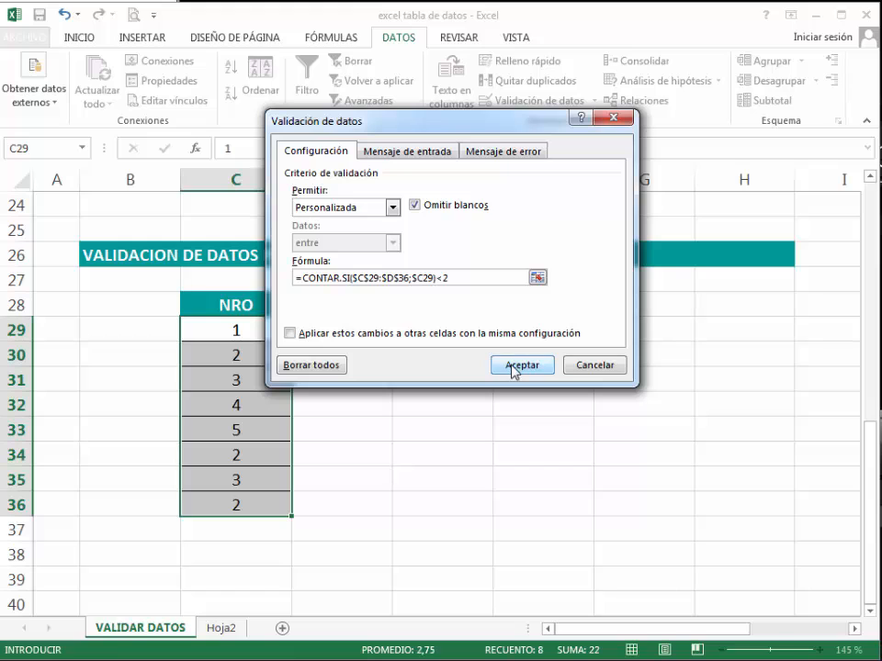
click(516, 366)
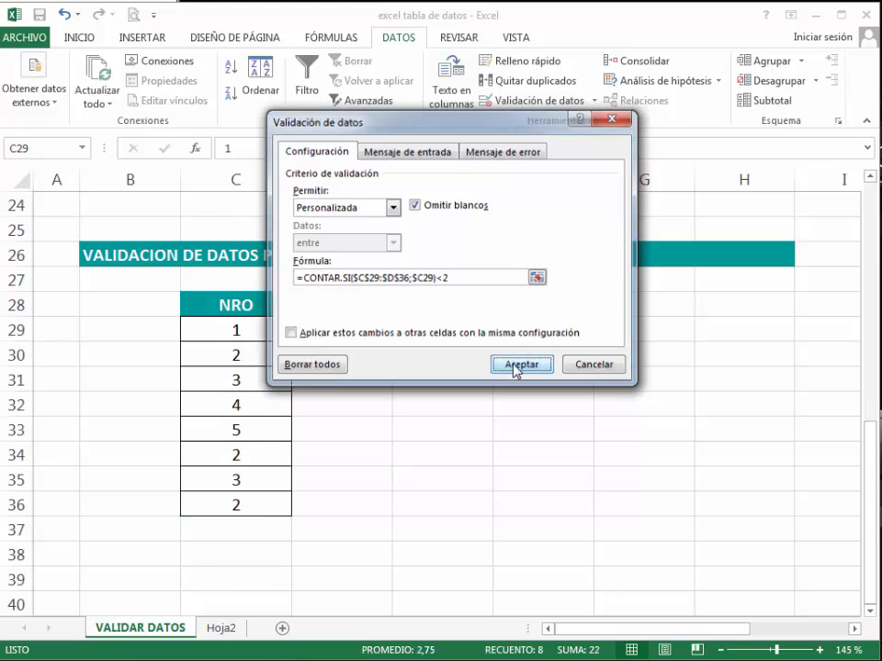
Clear the numbers in the last three NRO cells, C34:C36, and return to C34.
drag(236, 453, 238, 499)
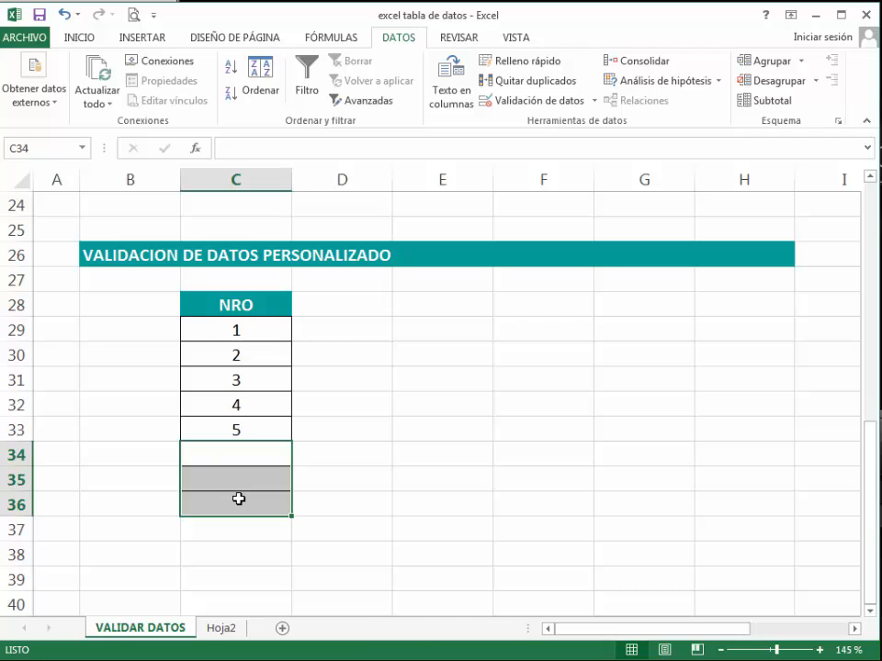
key(Up)
click(282, 454)
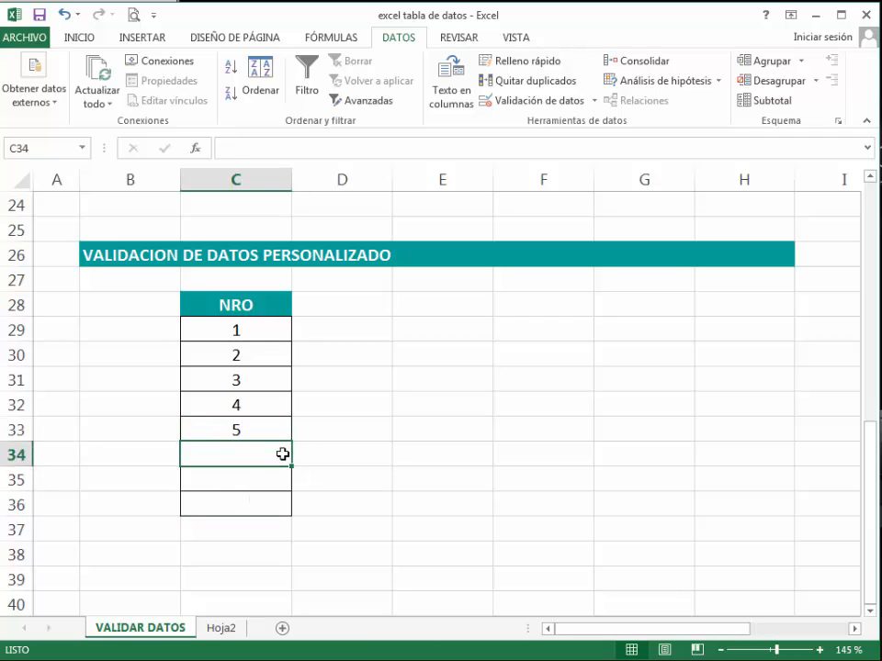
Test the rule in C34 with the duplicates 2 and 1, and enter the unique value 6.
text(2)
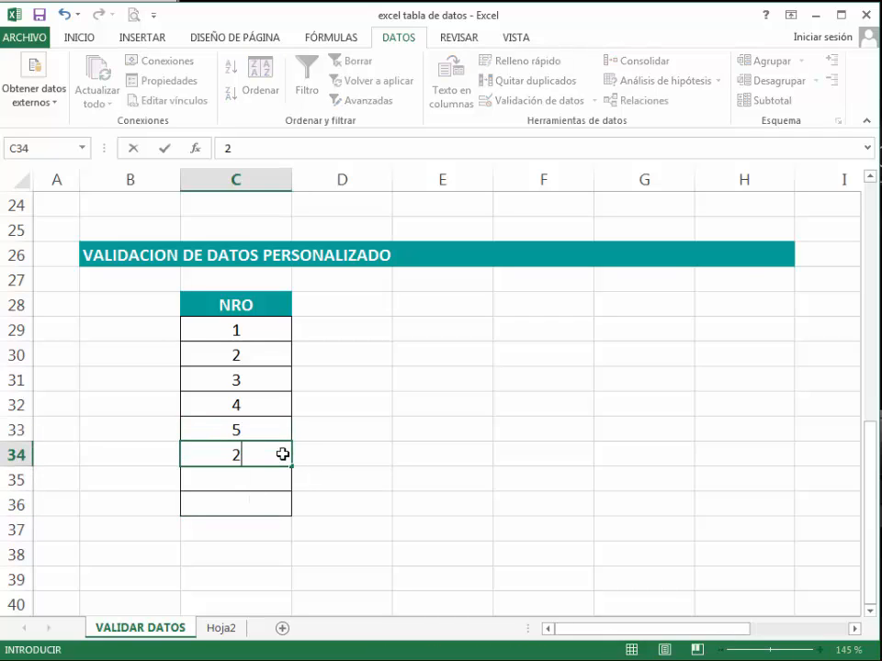
key(Return)
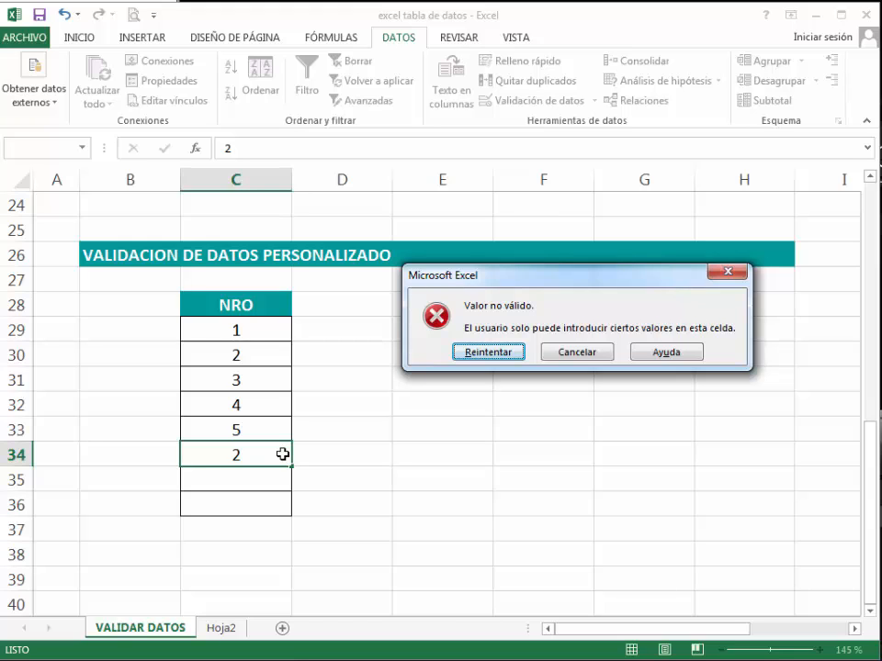
key(Return)
text(1)
key(Return)
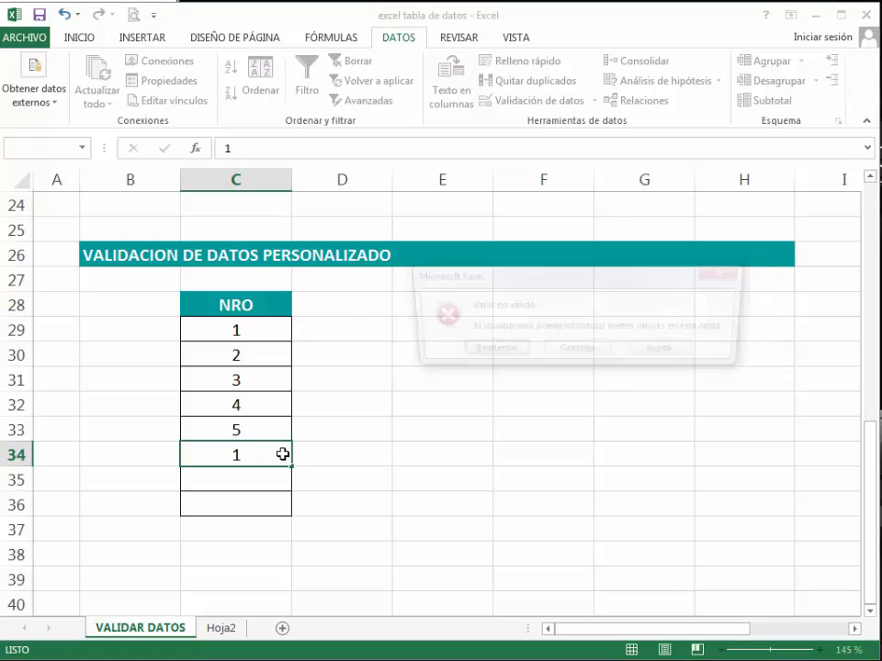
key(Return)
text(6)
key(Return)
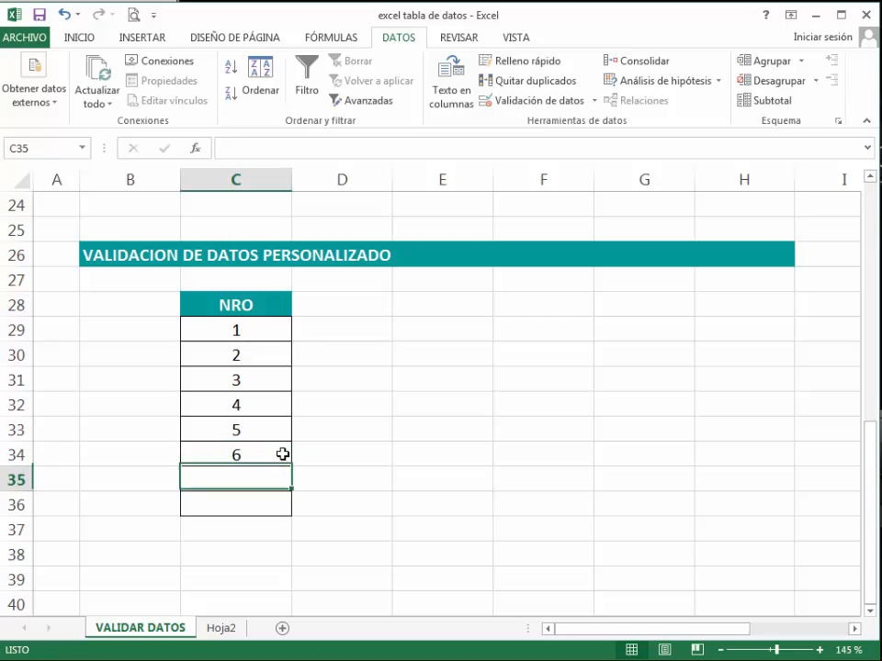
Test the rule in C35 with the duplicate 4, and enter the unique value 7.
text(4)
key(Return)
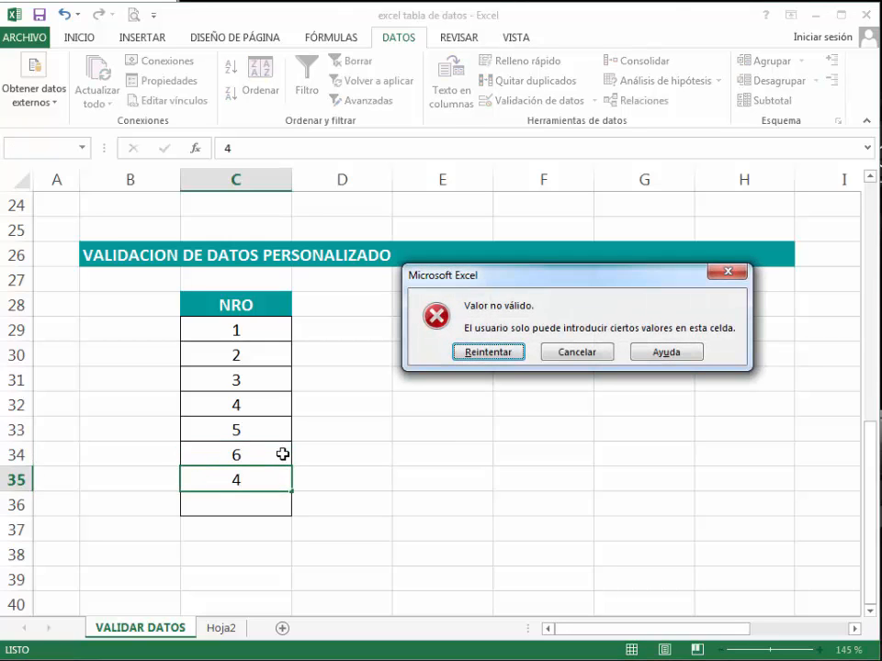
key(Return)
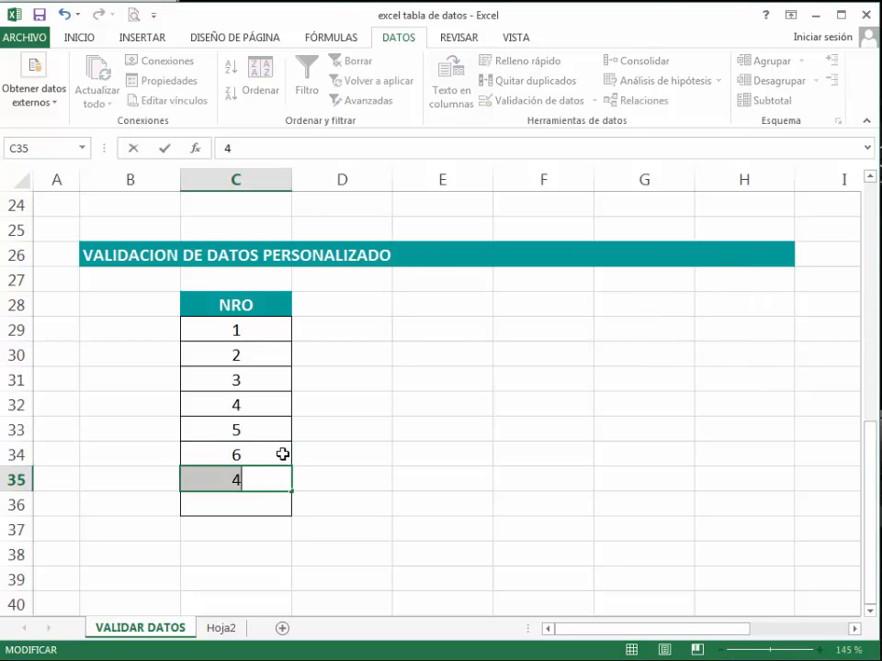
text(7)
key(Return)
Enter 9 in C36, try to replace it with the duplicate 7, and cancel that entry.
text(9)
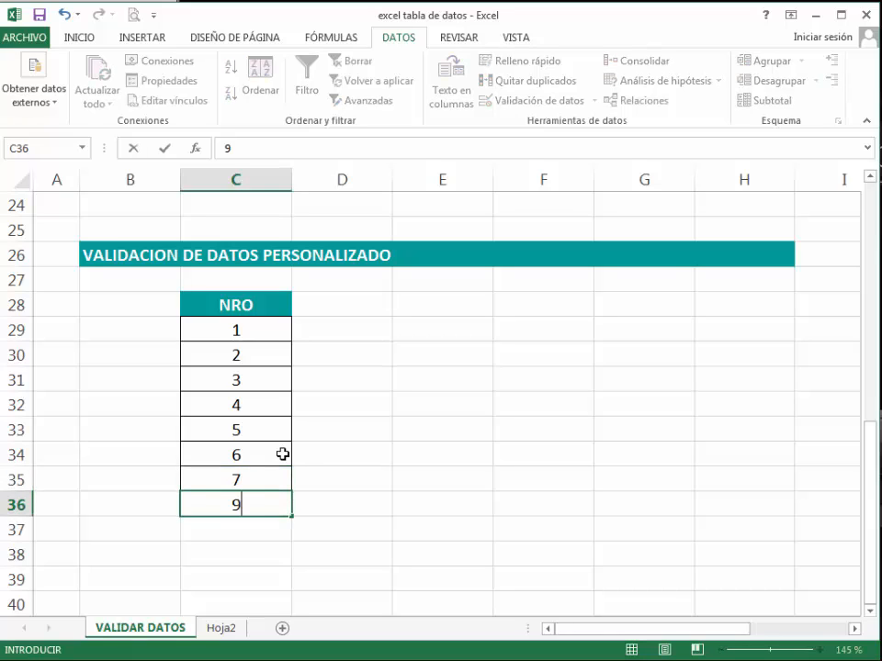
key(Return)
key(Up)
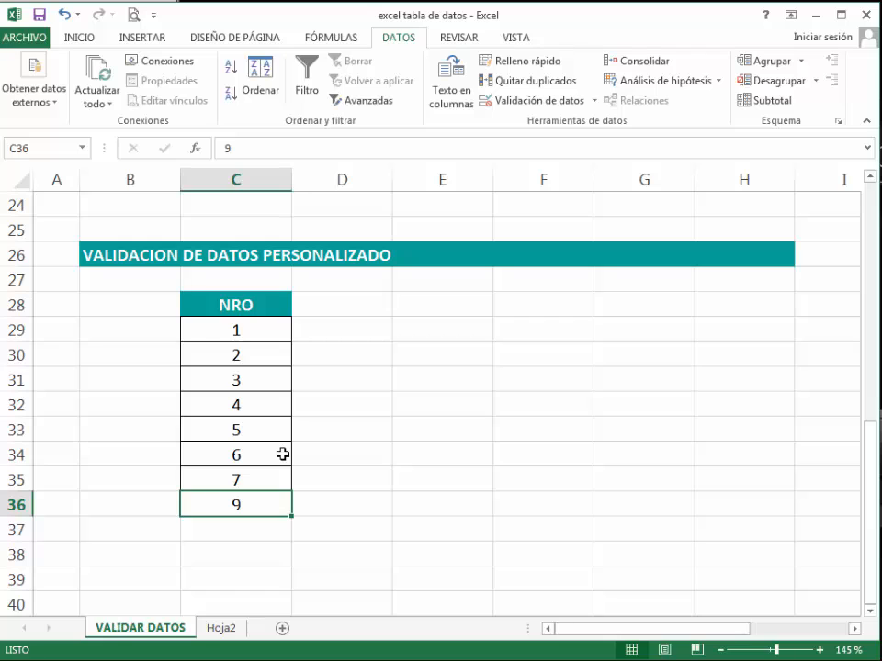
text(7)
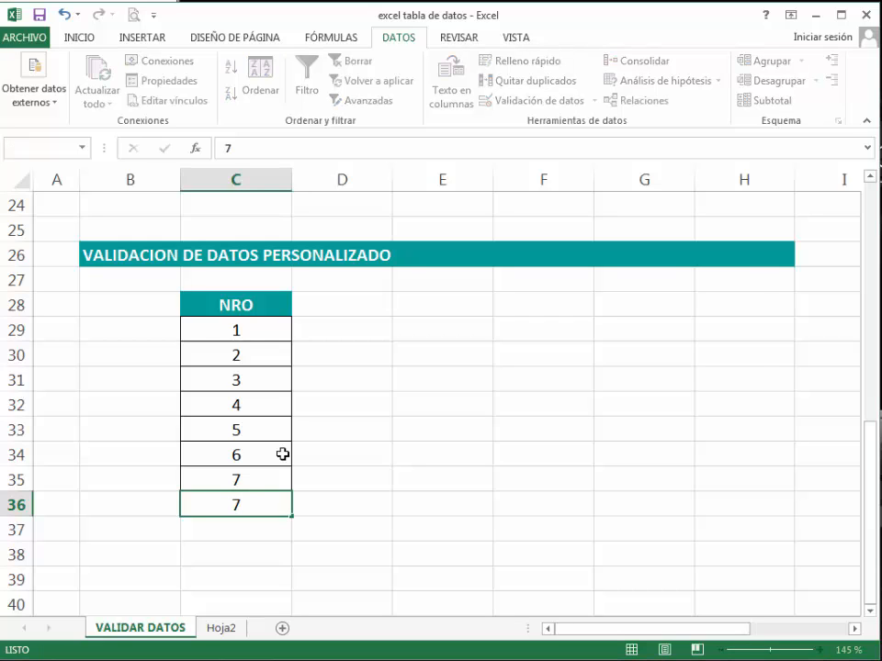
key(Return)
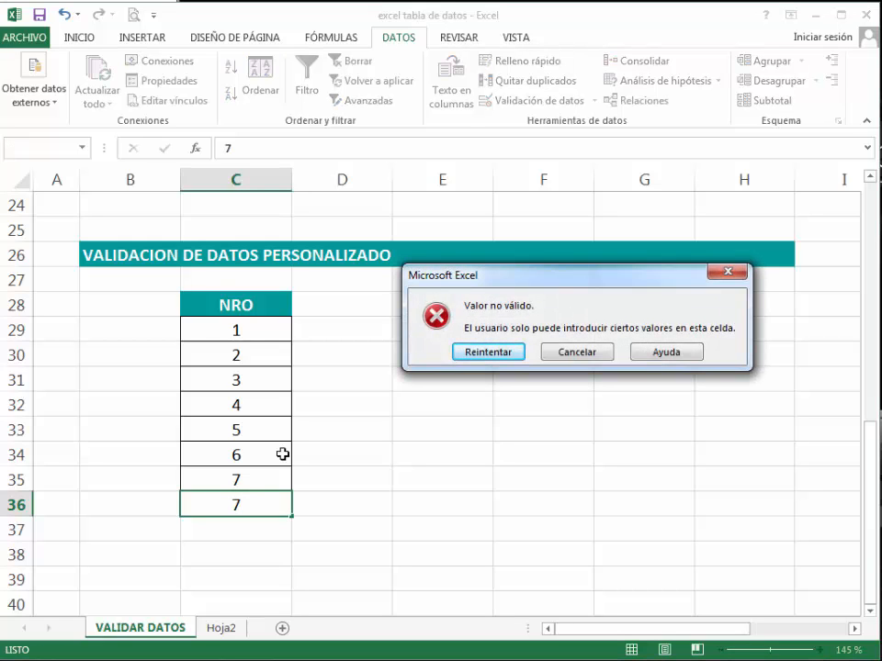
key(Escape)
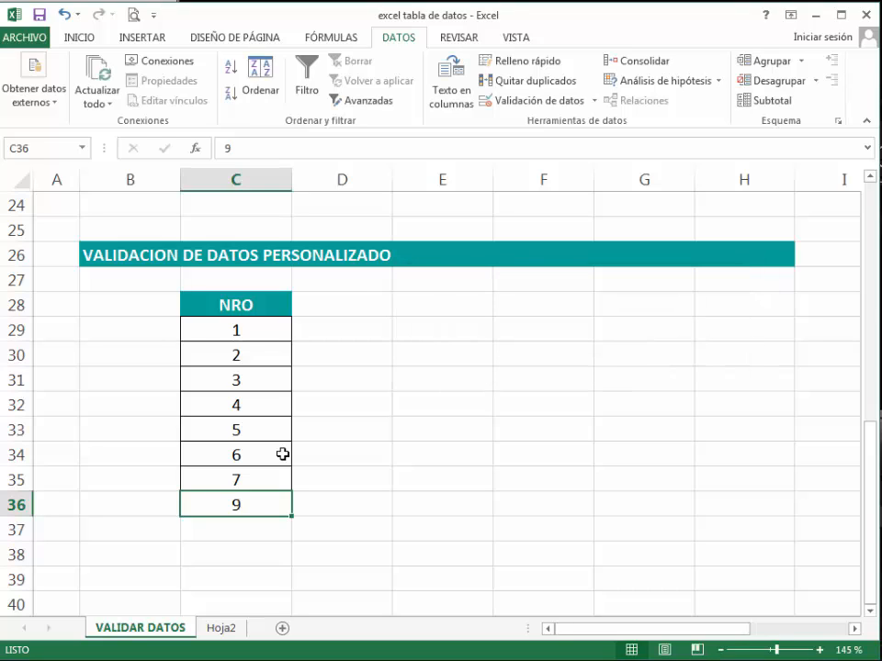